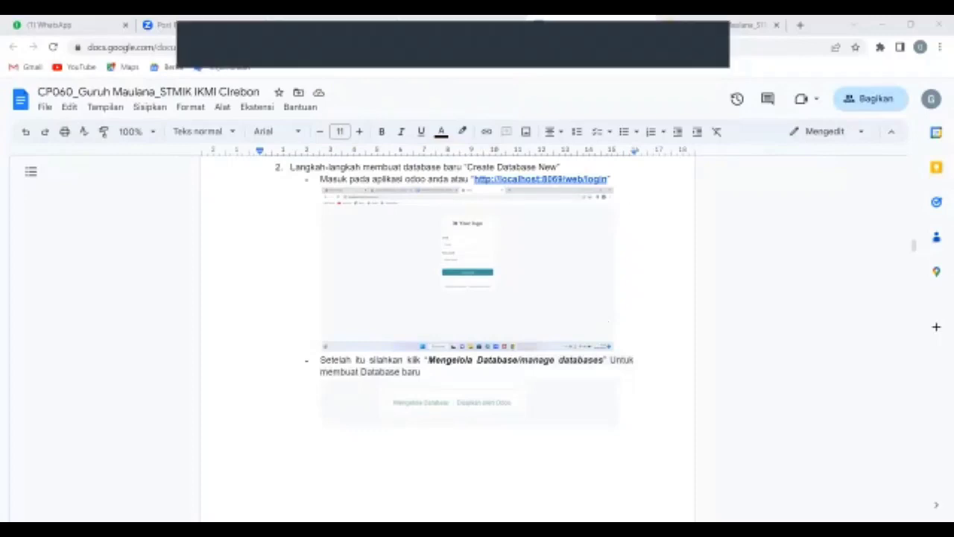
Load the Odoo server at localhost:8069 in a new browser tab and switch to it.
left_click(800, 25)
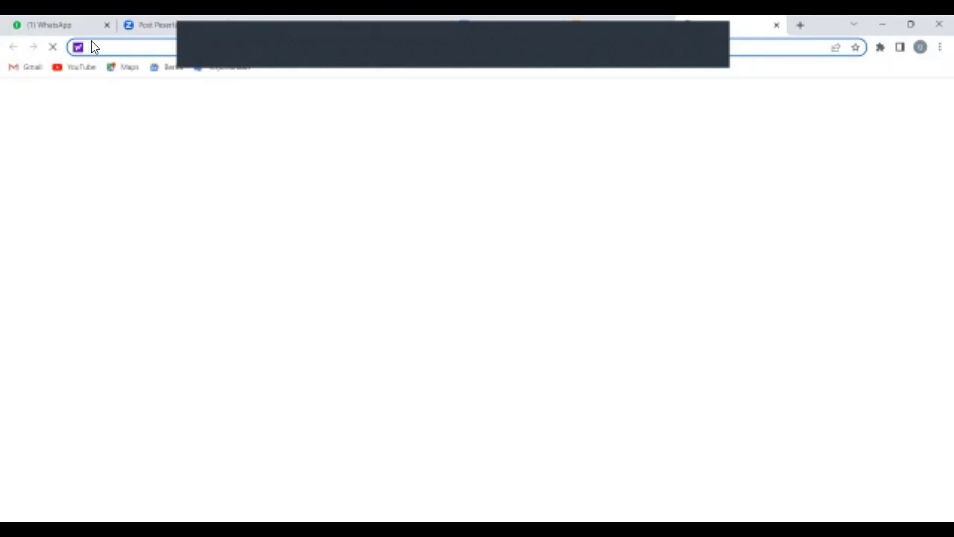
type("lo")
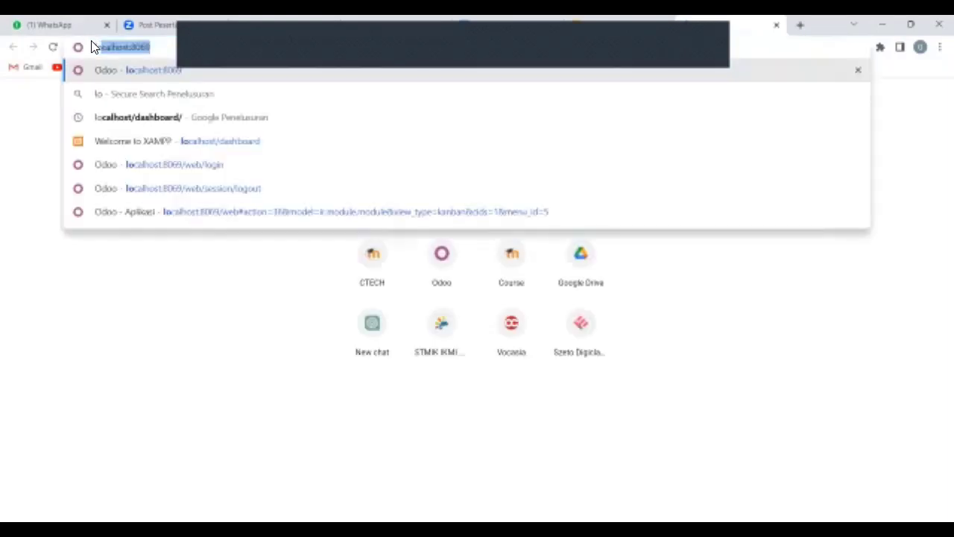
left_click(151, 69)
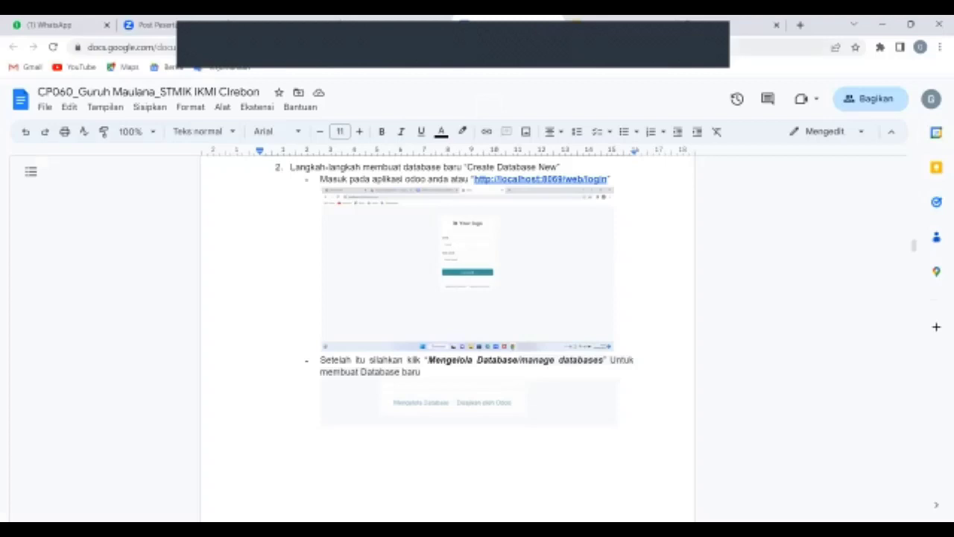
left_click(738, 26)
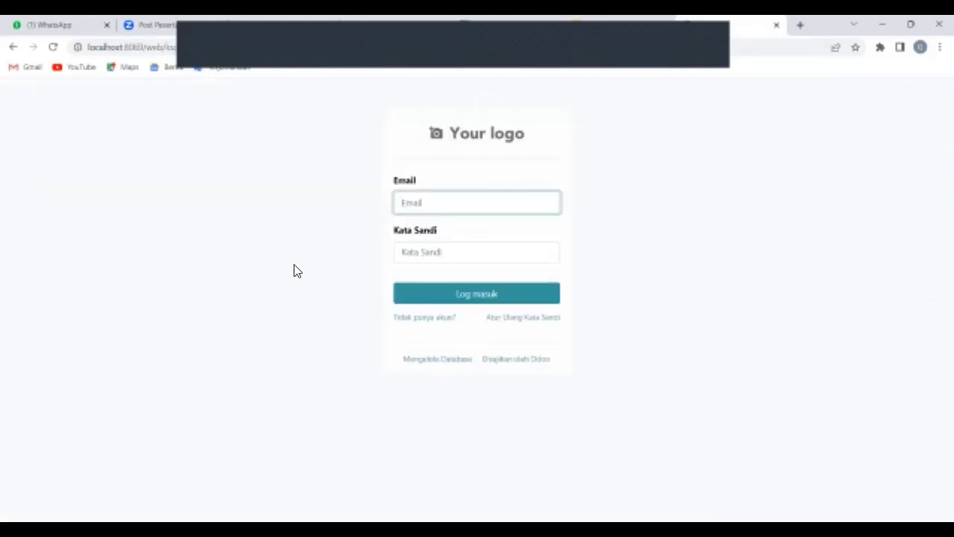
Open 'Mengelola Database' from the Odoo login page, then scroll the guide to 'Klik Create Database'.
left_click(437, 359)
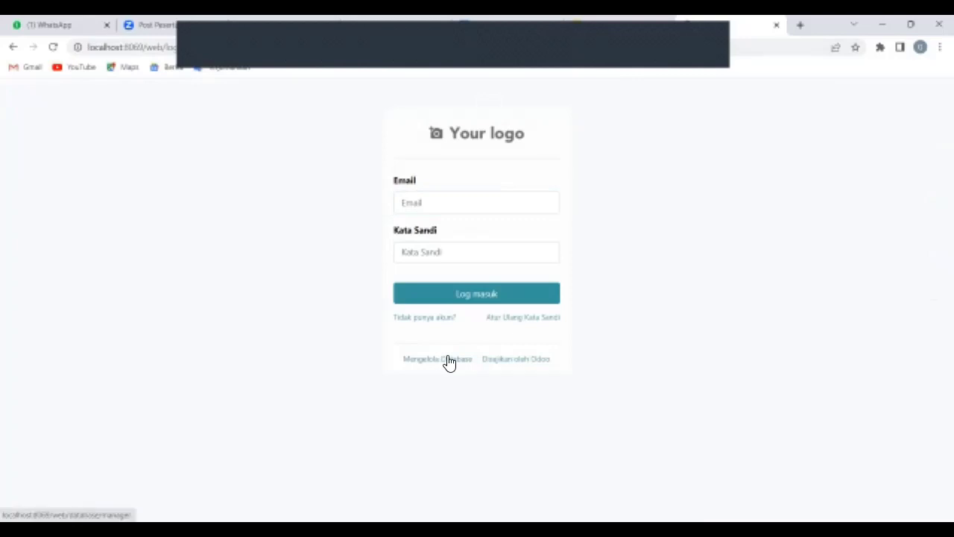
left_click(449, 361)
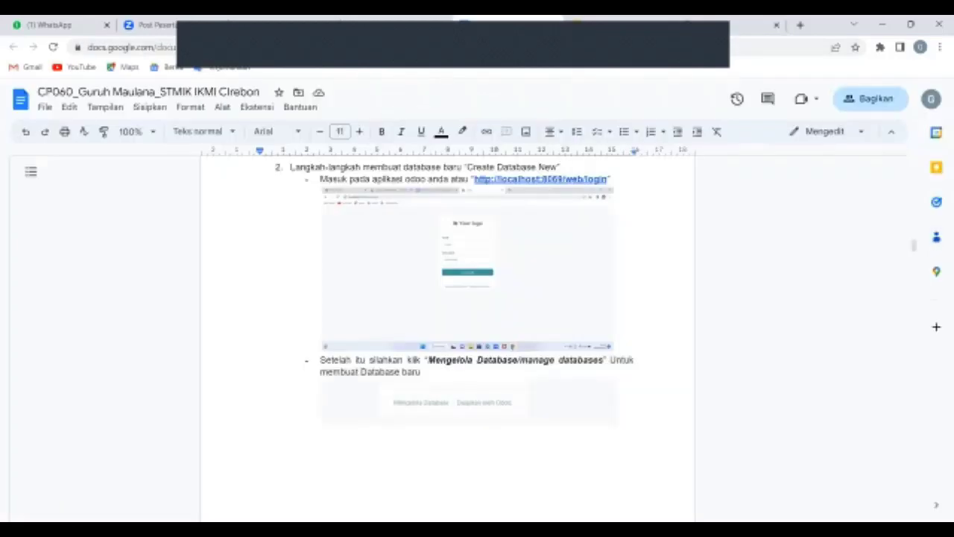
scroll(447, 335, "down", 5)
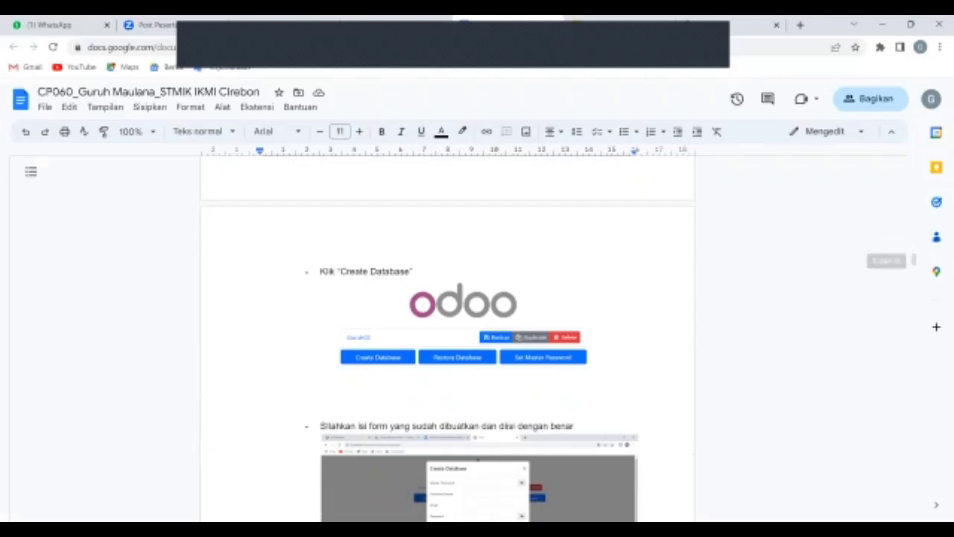
Scroll through the guide's database form explanations, then switch to the Odoo database manager.
scroll(477, 335, "down", 3)
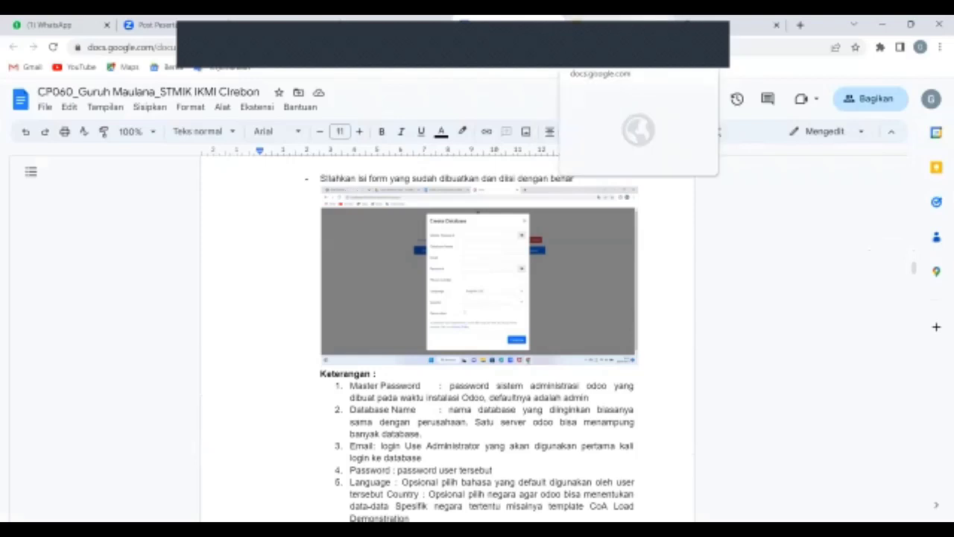
key("ctrl+Tab")
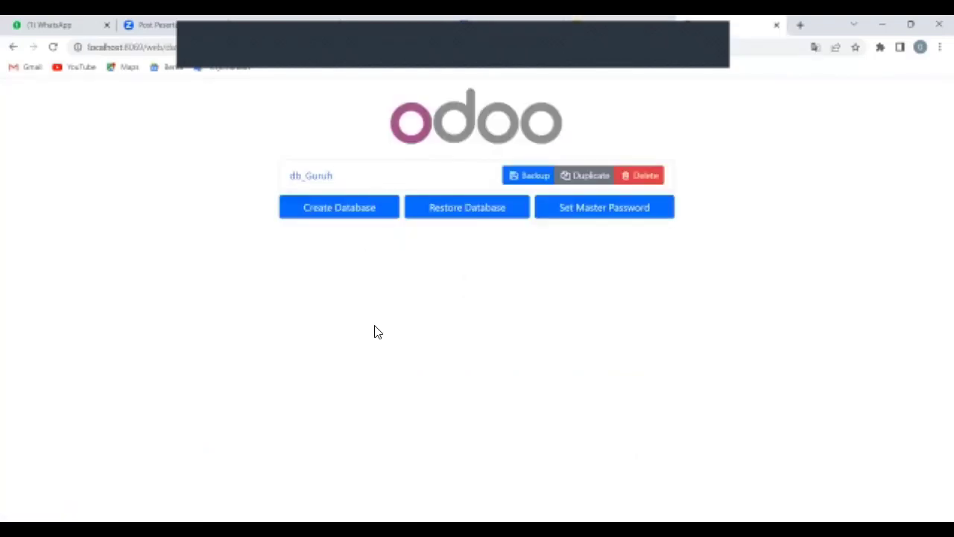
Inspect the Create Database form, close it without creating, and return to the guide's field notes.
left_click(333, 210)
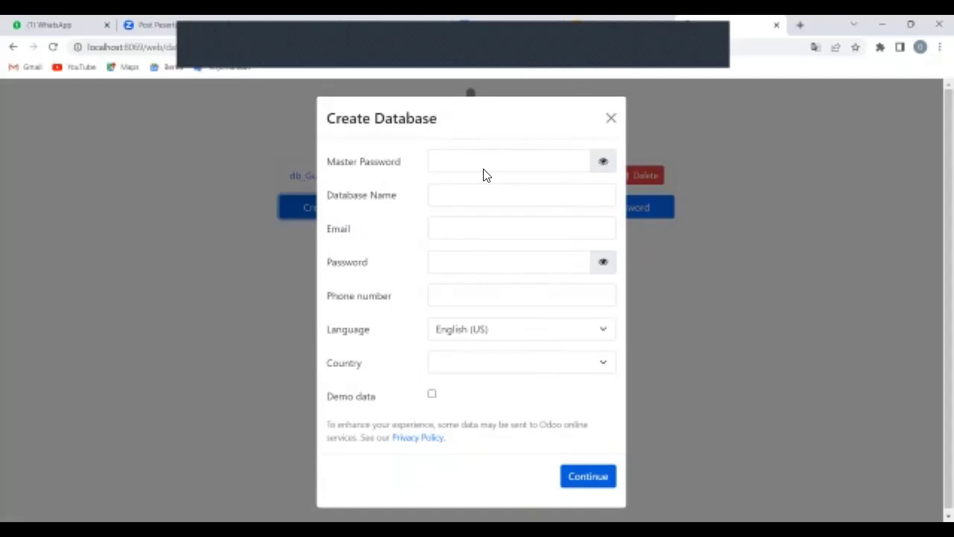
left_click(611, 121)
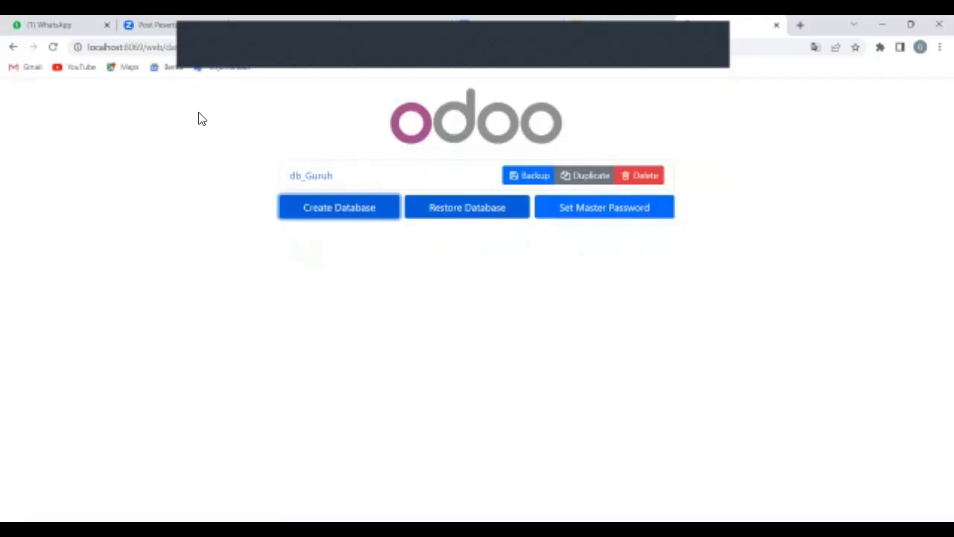
left_click(171, 25)
key("Up")
key("Up")
key("Up")
key("Up")
key("Up")
key("Up")
key("Up")
key("Up")
key("Up")
key("Up")
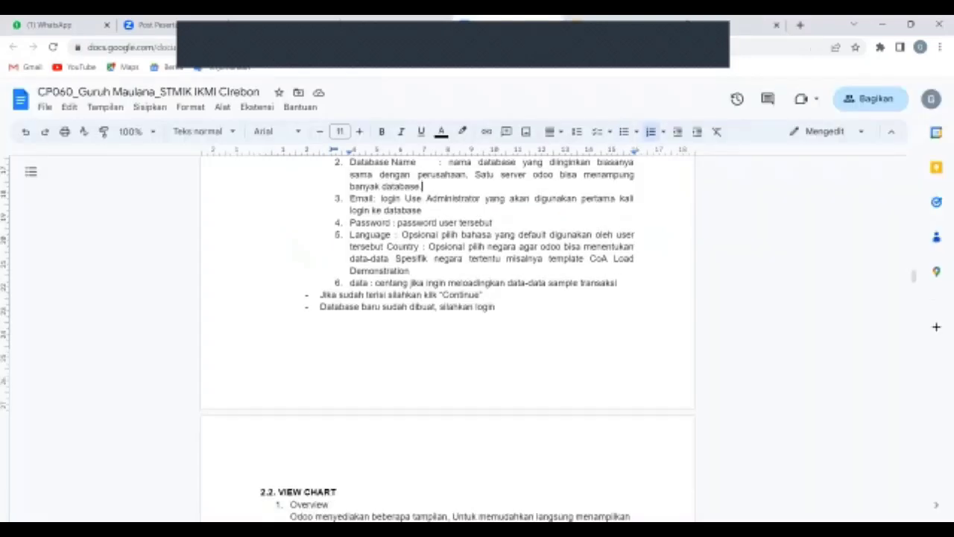
Move up through the guide's notes to the form-filling instruction.
key("Up")
key("Up")
key("Up")
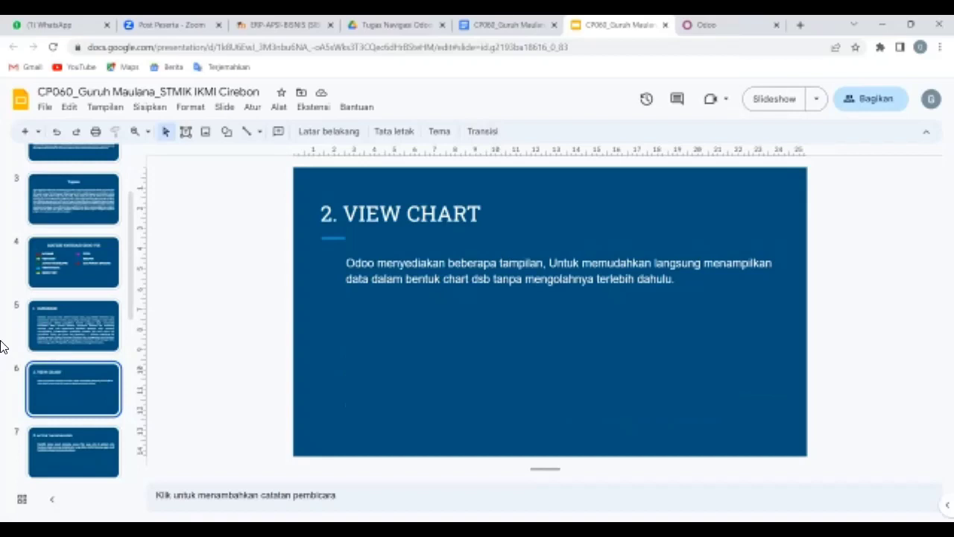
Bring up the guide's View Chart steps, then go to the Odoo tab.
left_click(507, 25)
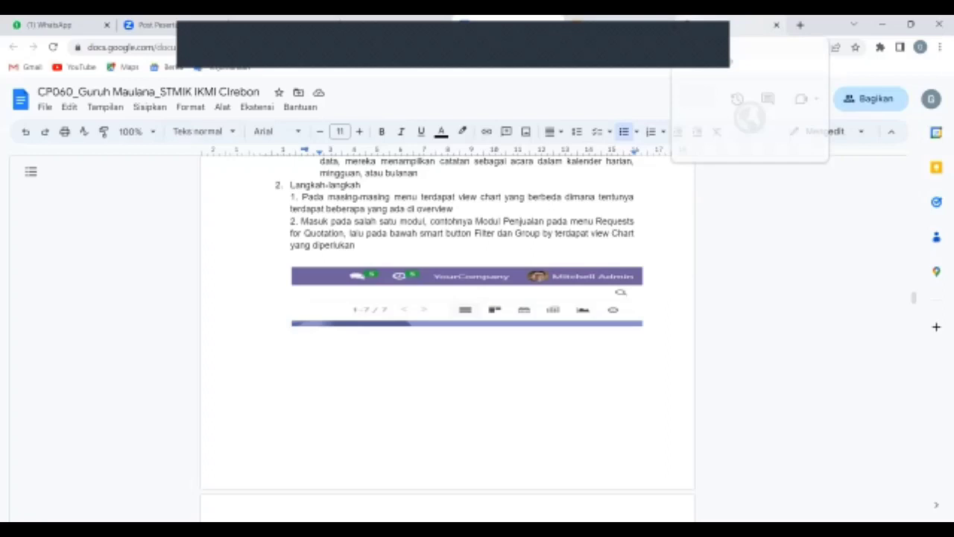
left_click(693, 24)
Sign in to Odoo with the saved login email and the account password.
left_click(14, 47)
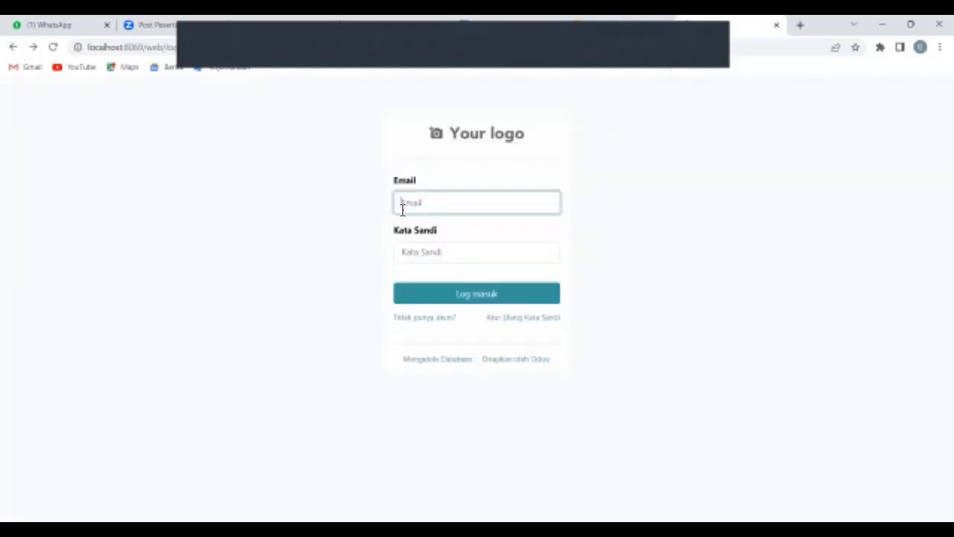
left_click(424, 210)
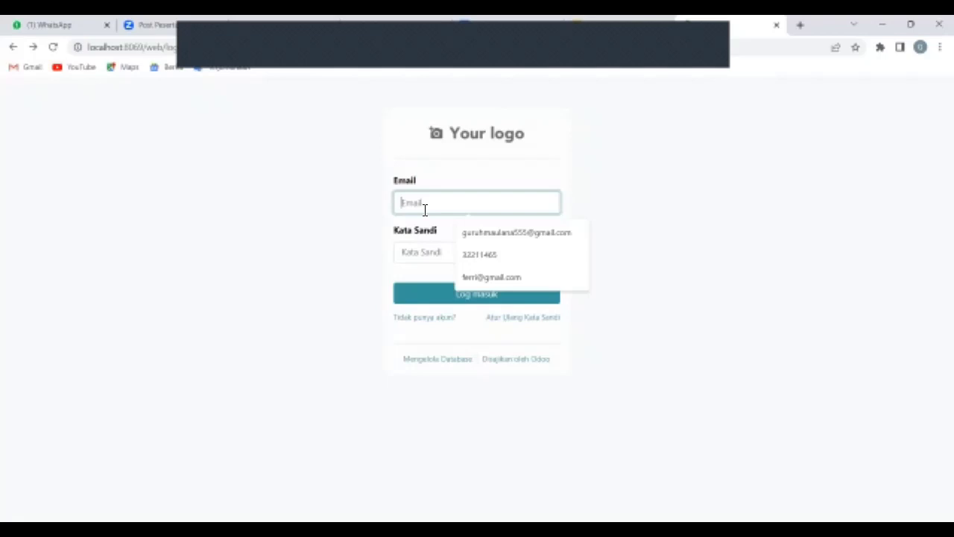
left_click(436, 257)
type("•••••••••")
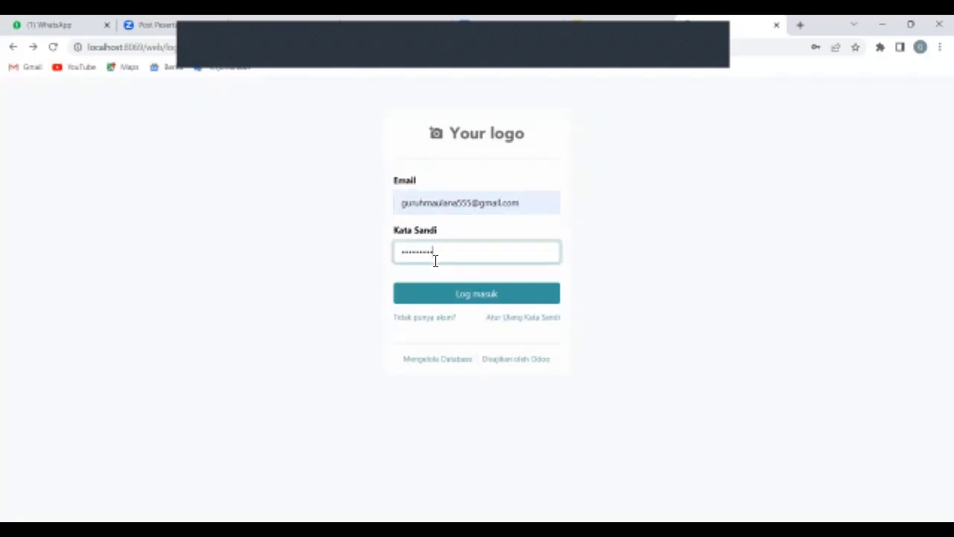
left_click(450, 300)
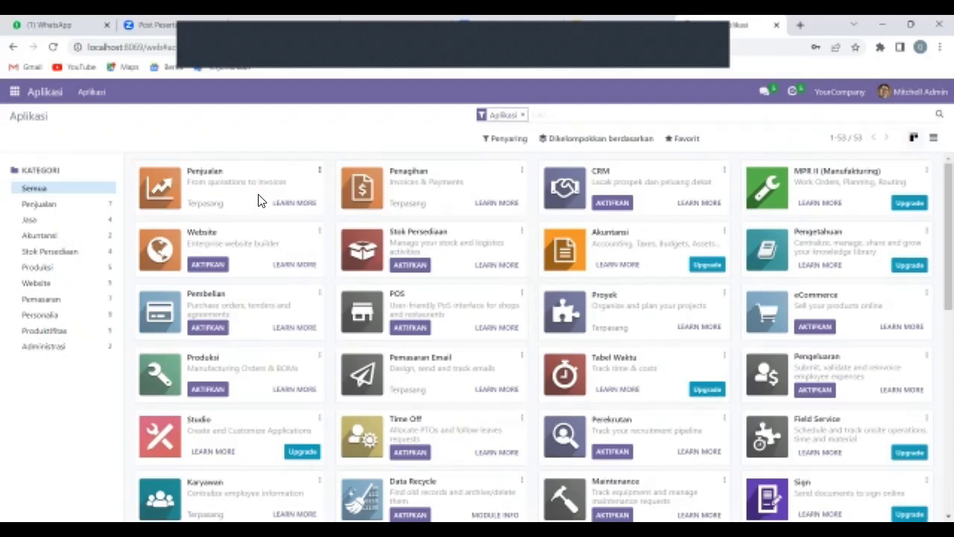
Use the apps menu to reach the Penjualan quotations list, dismissing the menu with Escape.
left_click(14, 94)
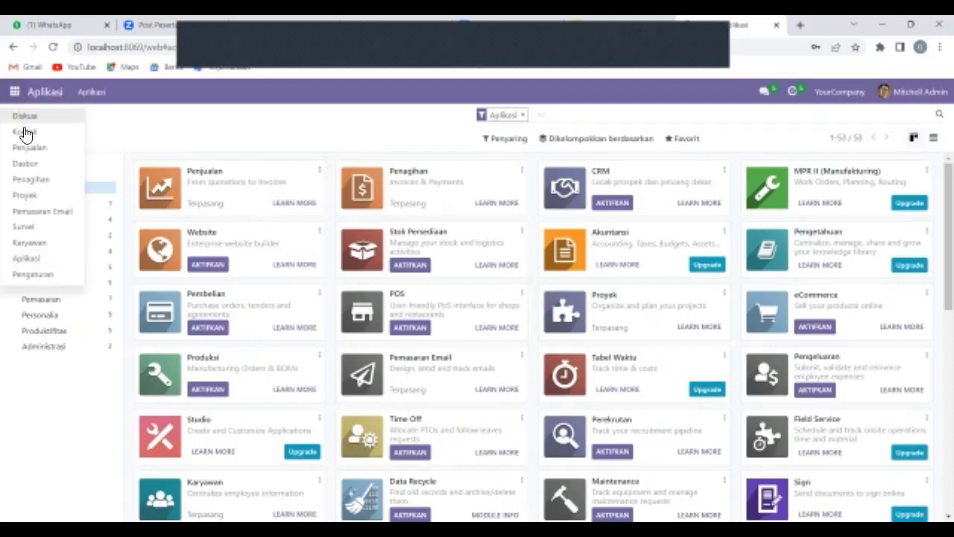
key("Escape")
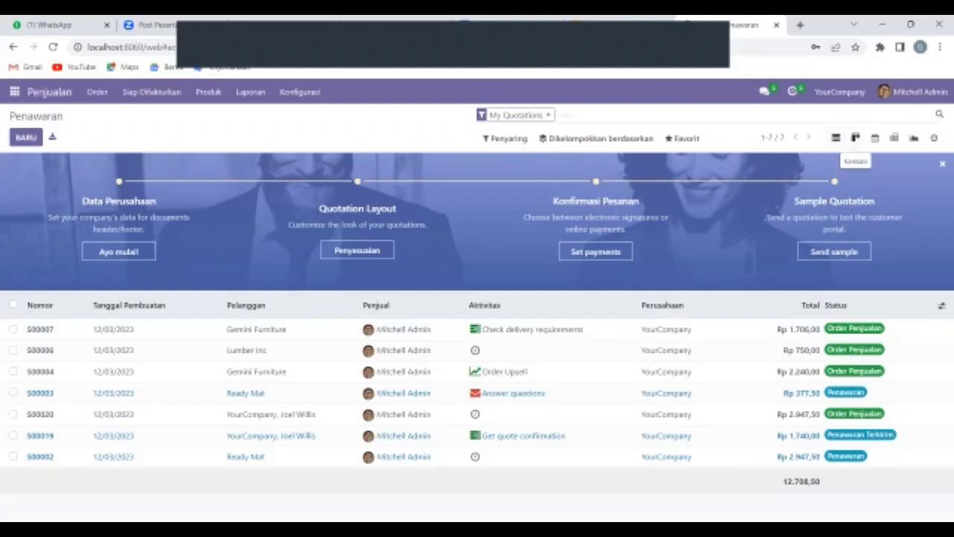
Switch the quotations through Kanban, Calendar, Pivot, Graph and Activity views in turn.
left_click(855, 137)
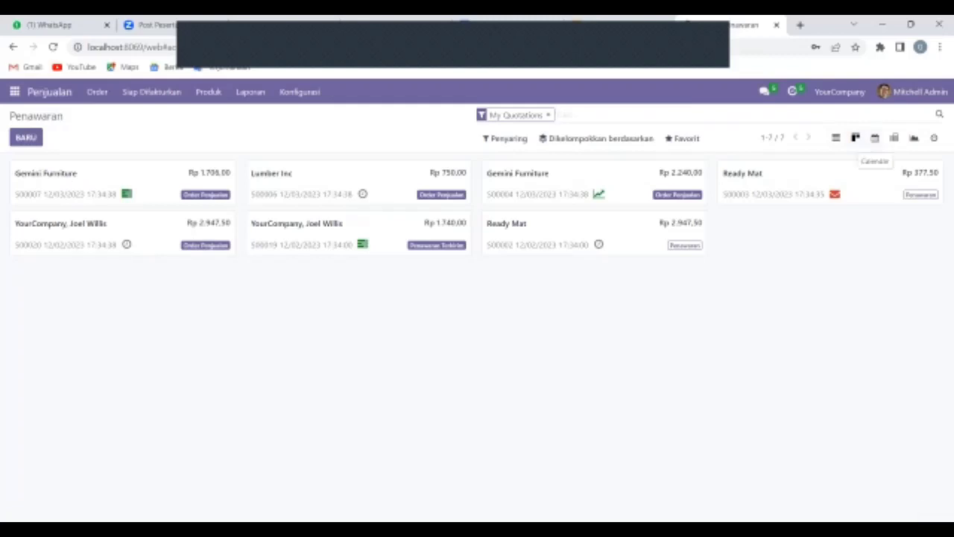
left_click(874, 138)
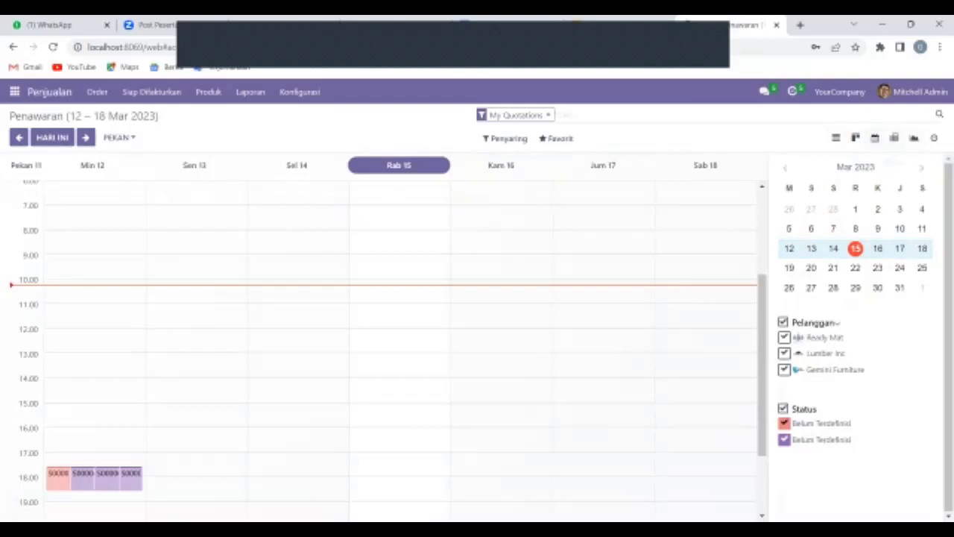
left_click(894, 137)
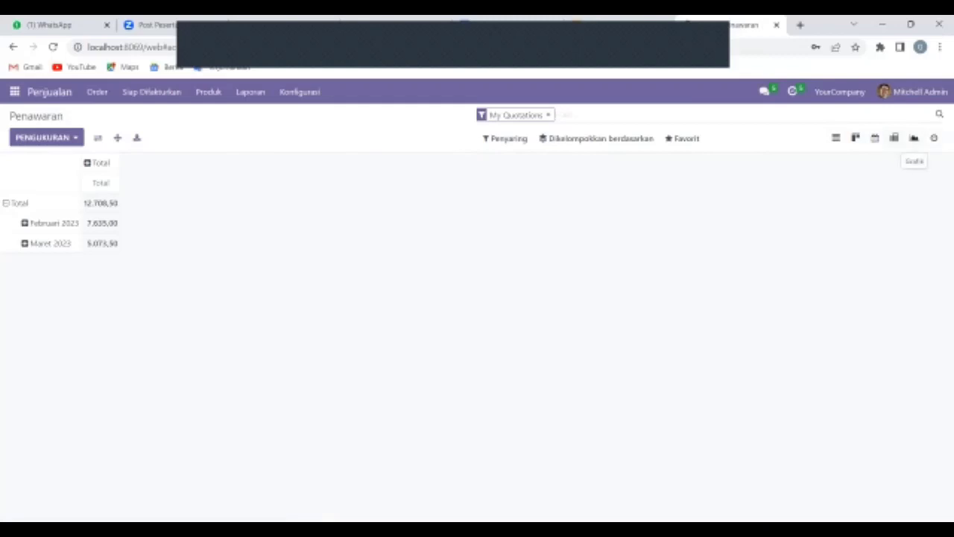
left_click(913, 137)
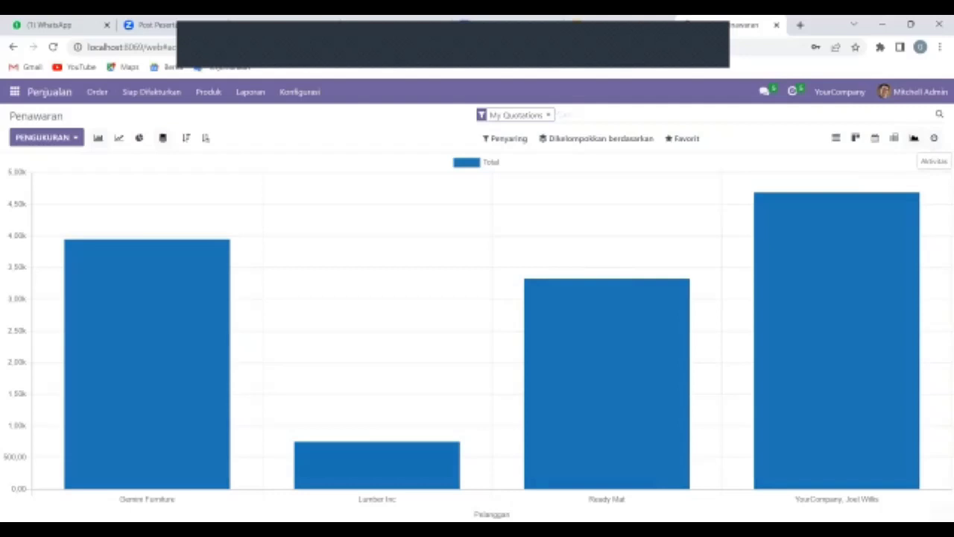
left_click(934, 137)
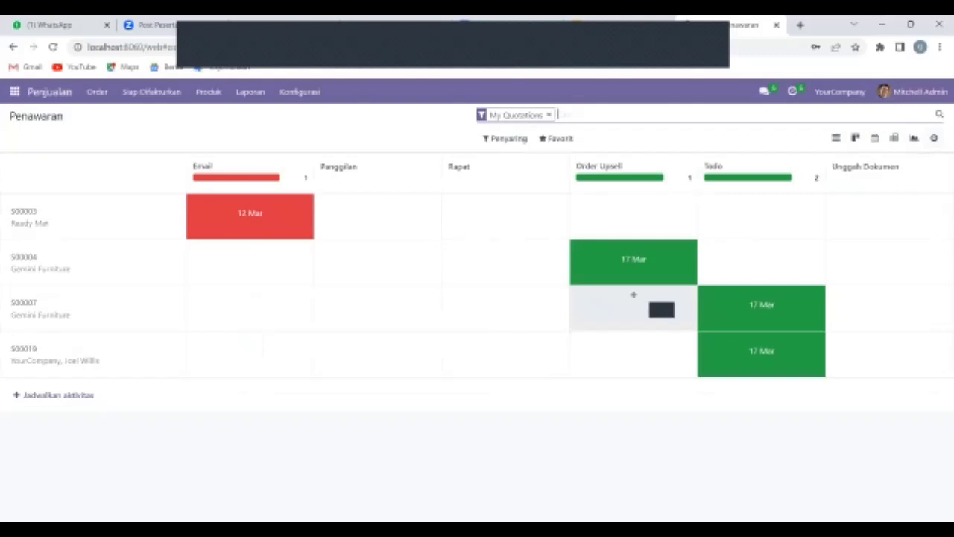
Switch to the Google Slides tab showing slide 7, '3. ACTIVE THE DEVELOPER'.
key("ctrl+Tab")
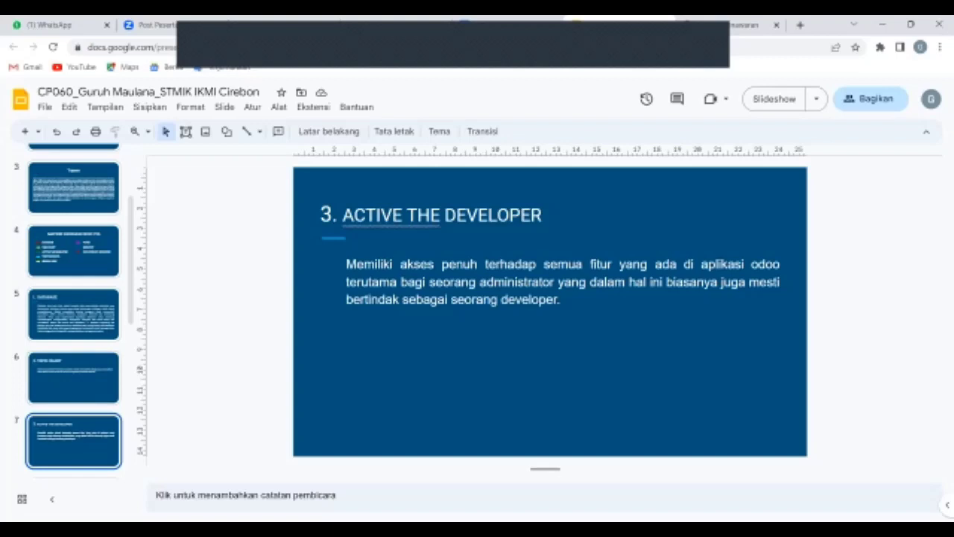
Scroll through the guide's Active the Developer Mode steps, then return to the Odoo quotations activity grid.
key("ctrl+Tab")
scroll(447, 339, "down", 3)
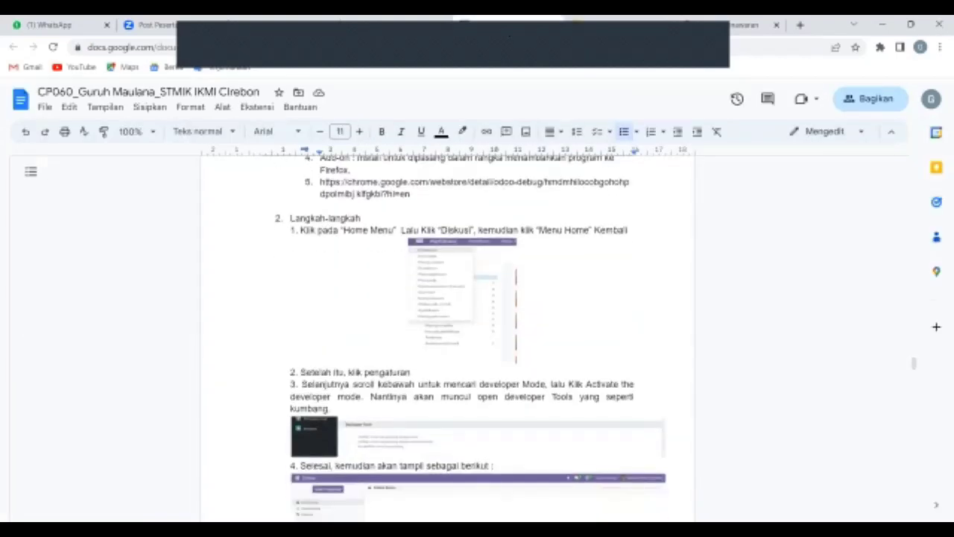
scroll(447, 340, "up", 3)
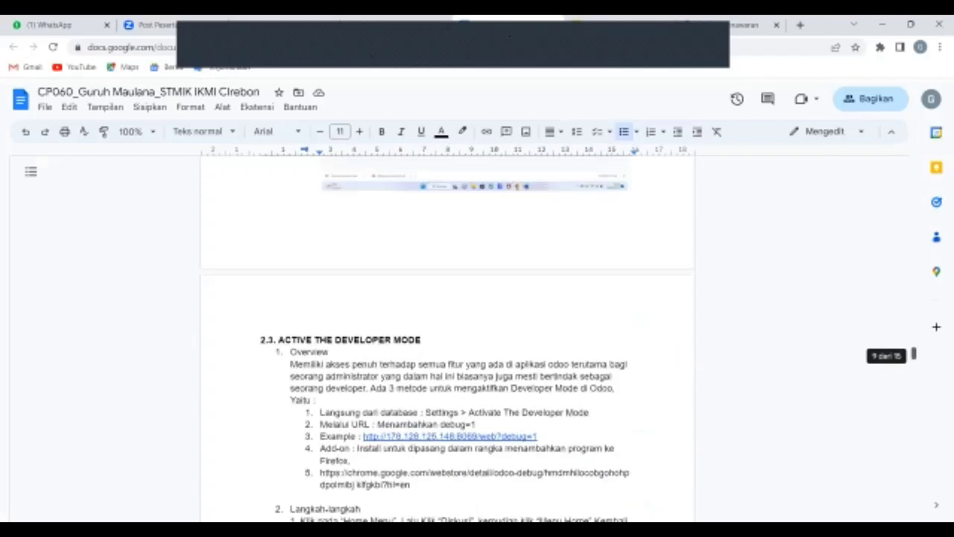
scroll(448, 340, "down", 3)
scroll(447, 340, "up", 2)
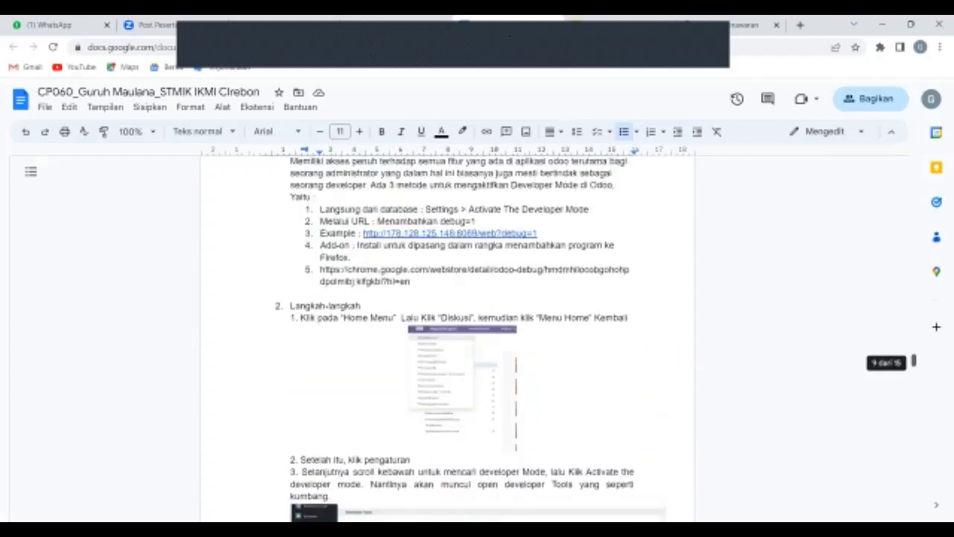
scroll(447, 340, "down", 3)
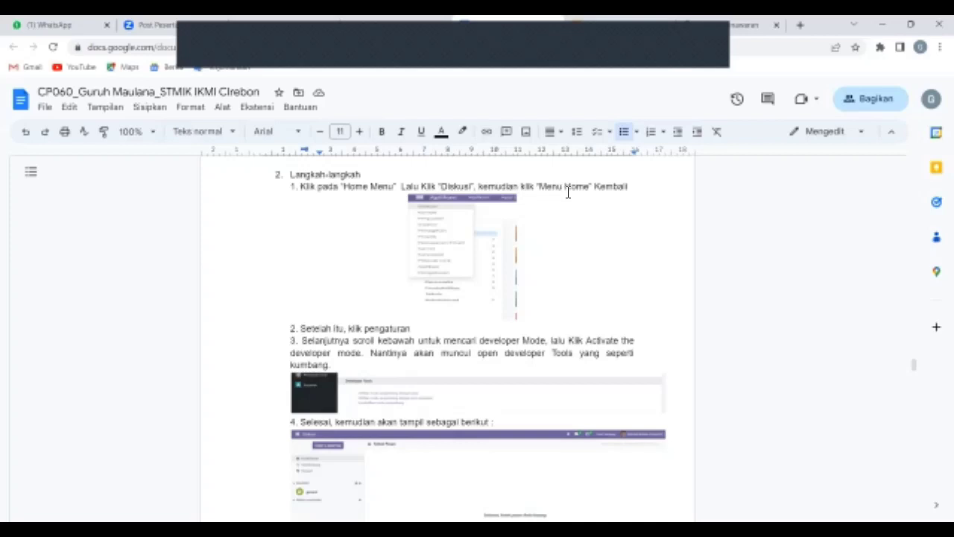
left_click(745, 25)
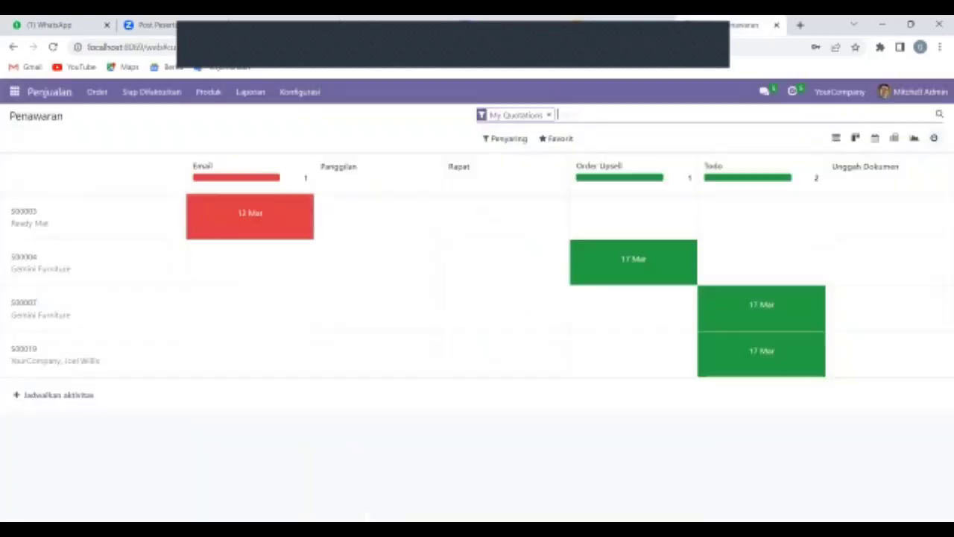
Open the Diskusi app from the Odoo apps menu, then go back to the Google Docs guide.
left_click(14, 92)
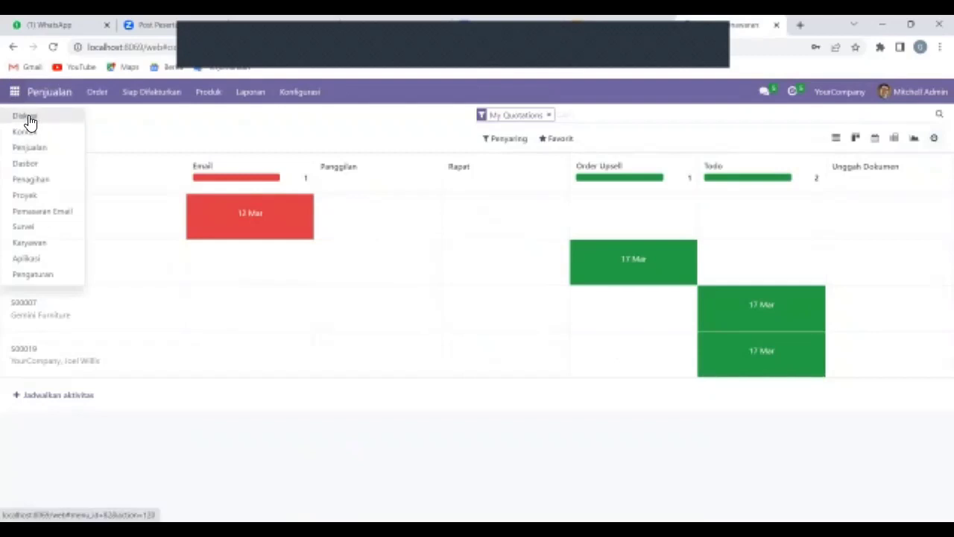
left_click(25, 115)
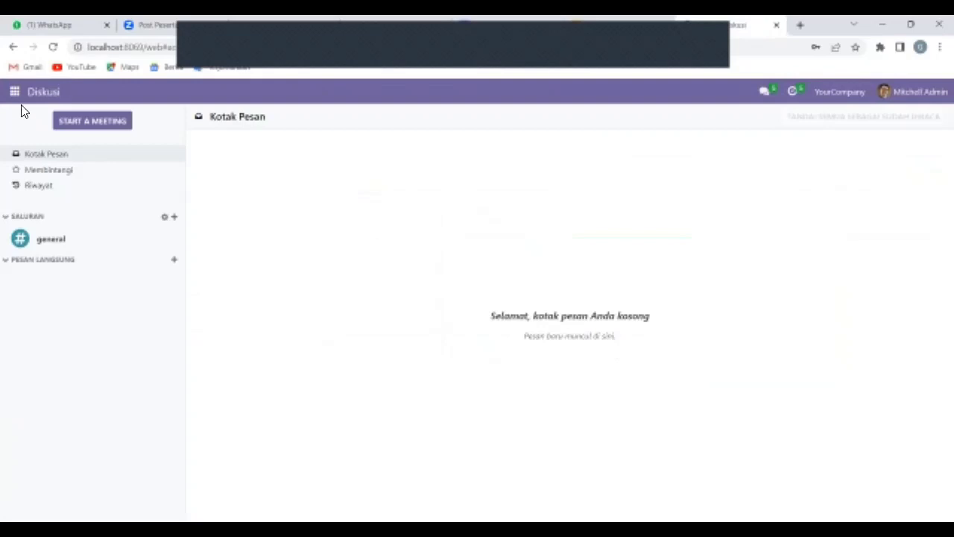
left_click(17, 98)
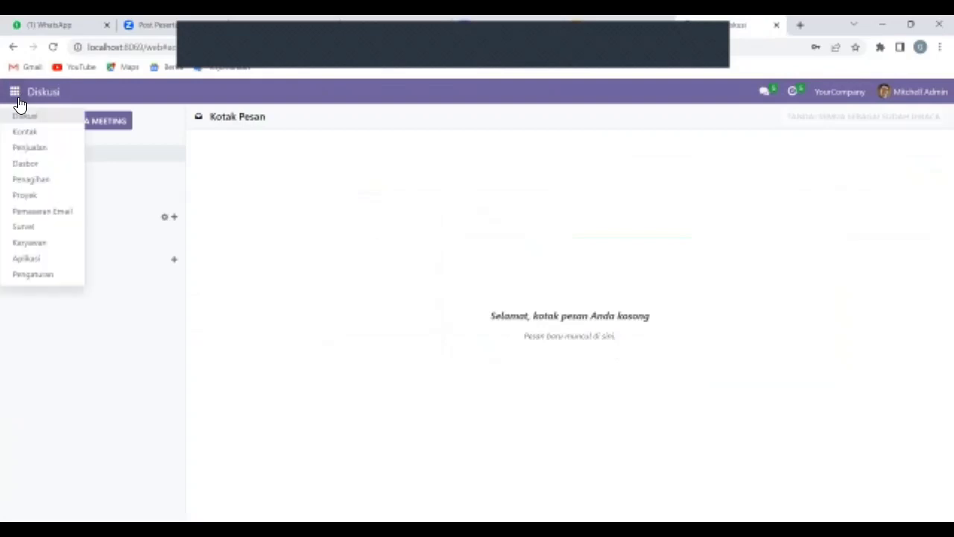
left_click(509, 18)
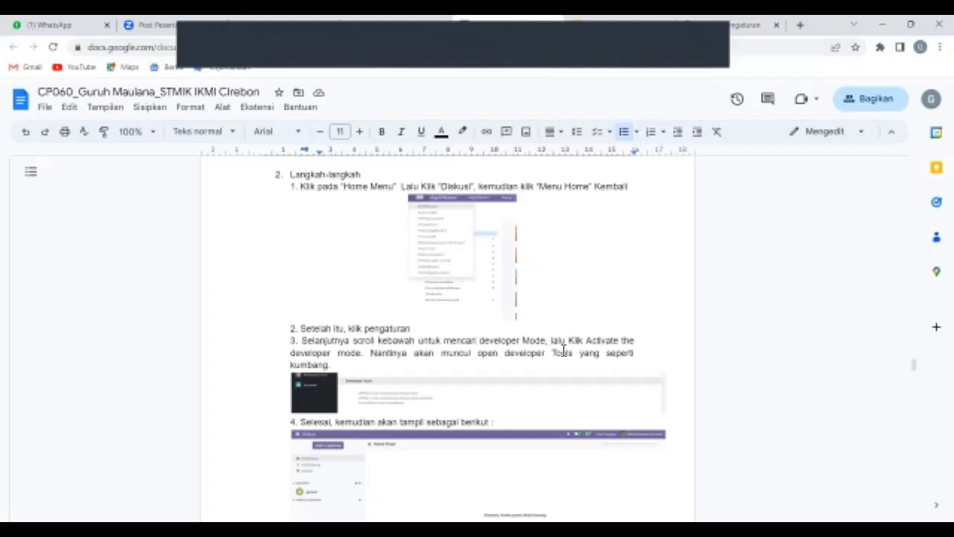
Read the remaining developer mode steps down to step 4's screenshot, then bring up Odoo's Pengaturan page.
left_click(628, 347)
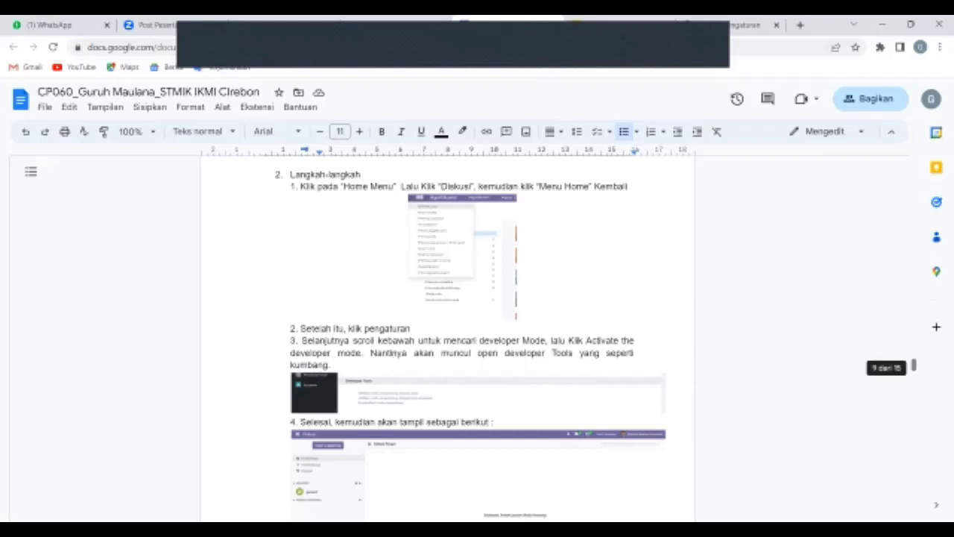
scroll(476, 335, "down", 5)
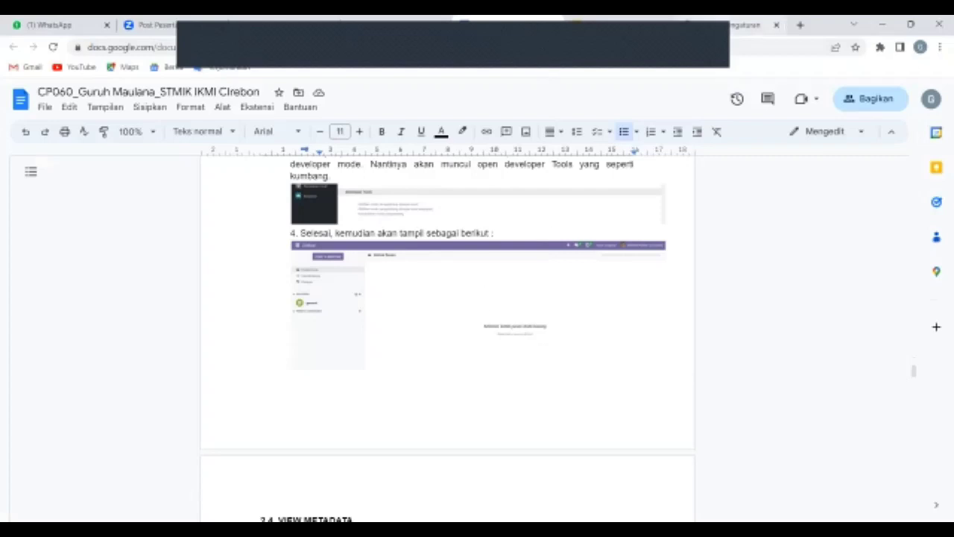
left_click(734, 25)
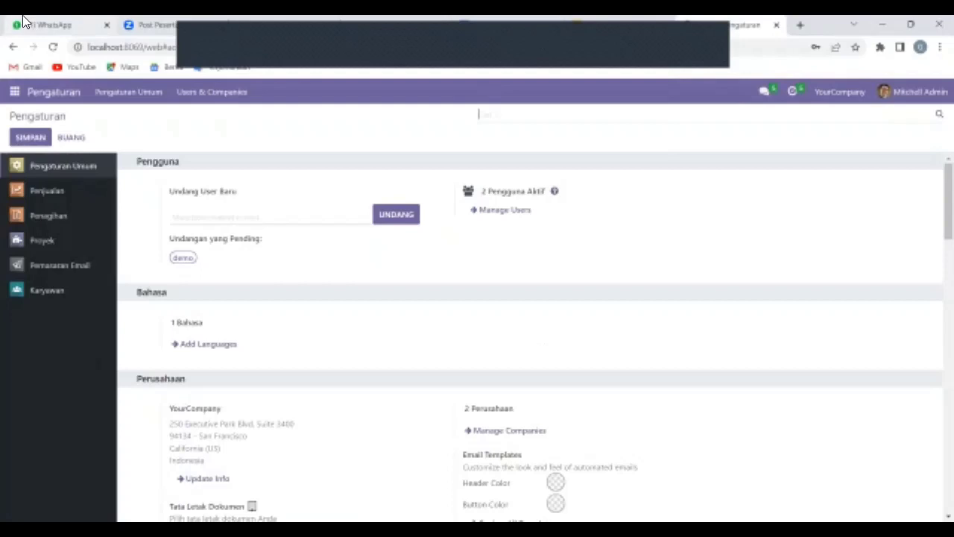
Turn on 'Aktifkan mode pengembang' under Developer Tools in Odoo Settings, then return to the slides.
left_click(139, 87)
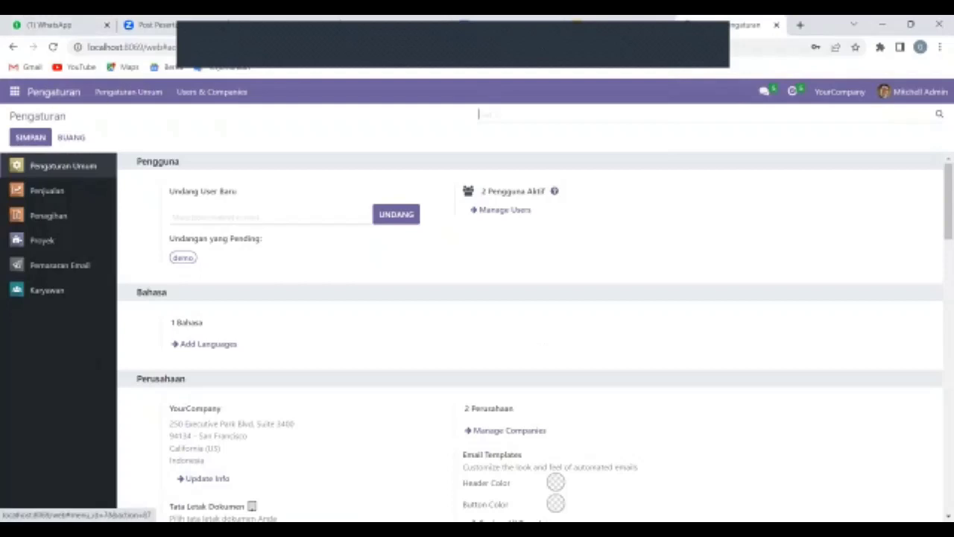
scroll(529, 335, "down", 15)
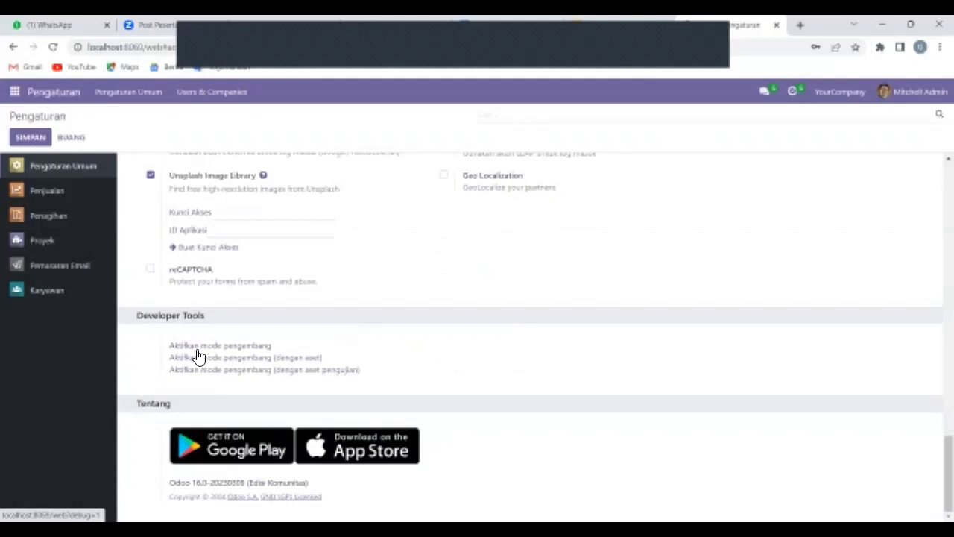
left_click(250, 350)
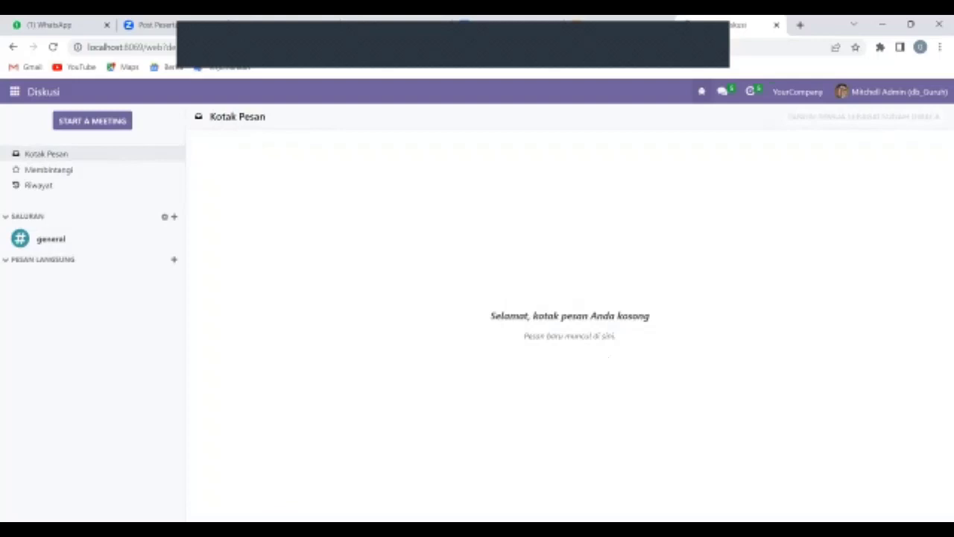
left_click(615, 25)
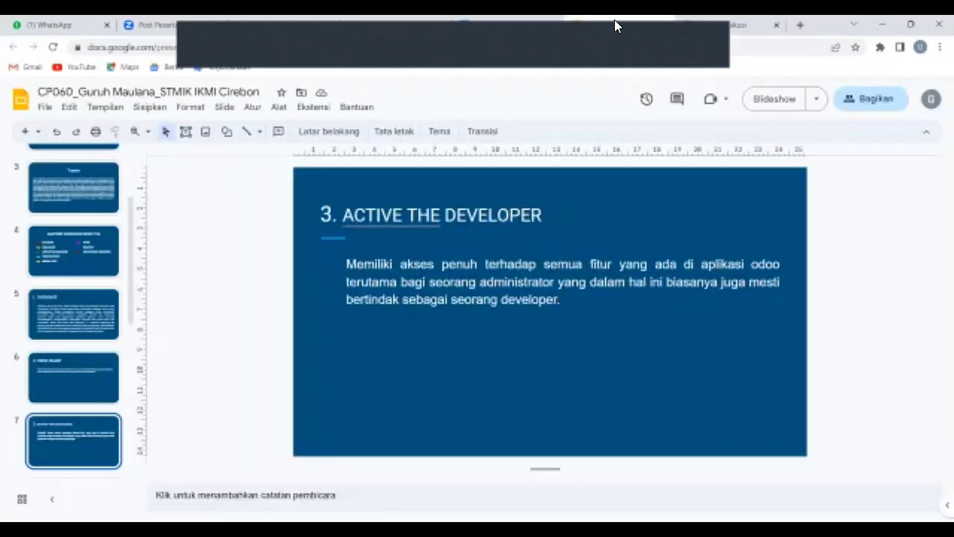
Glance at the Odoo Diskusi inbox, then show slide 8, View Metadata, and open the Docs guide.
left_click(738, 25)
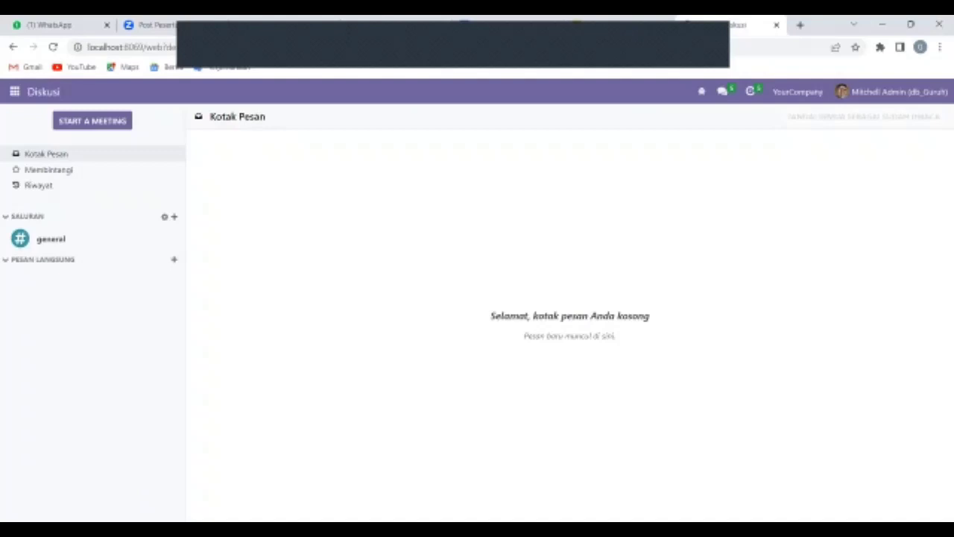
left_click(620, 26)
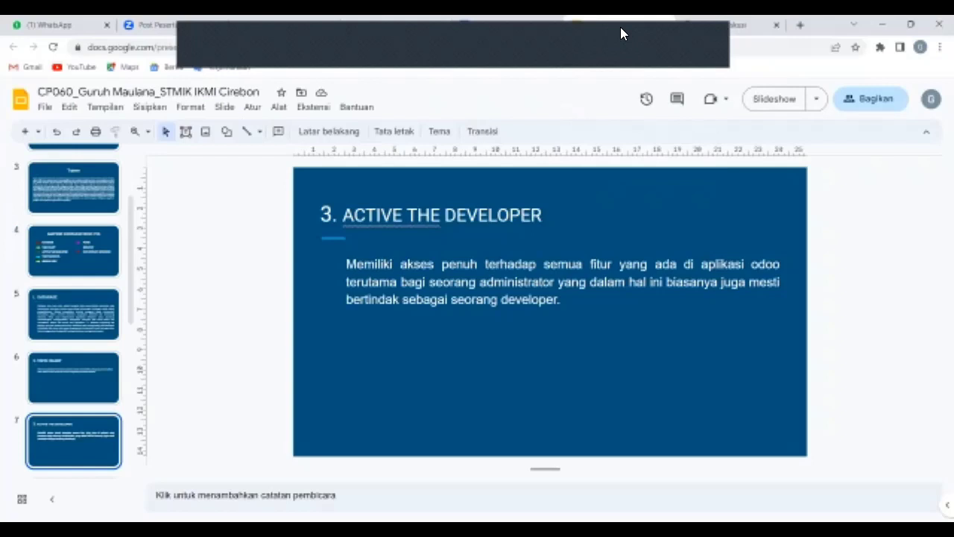
scroll(73, 313, "down", 3)
left_click(53, 308)
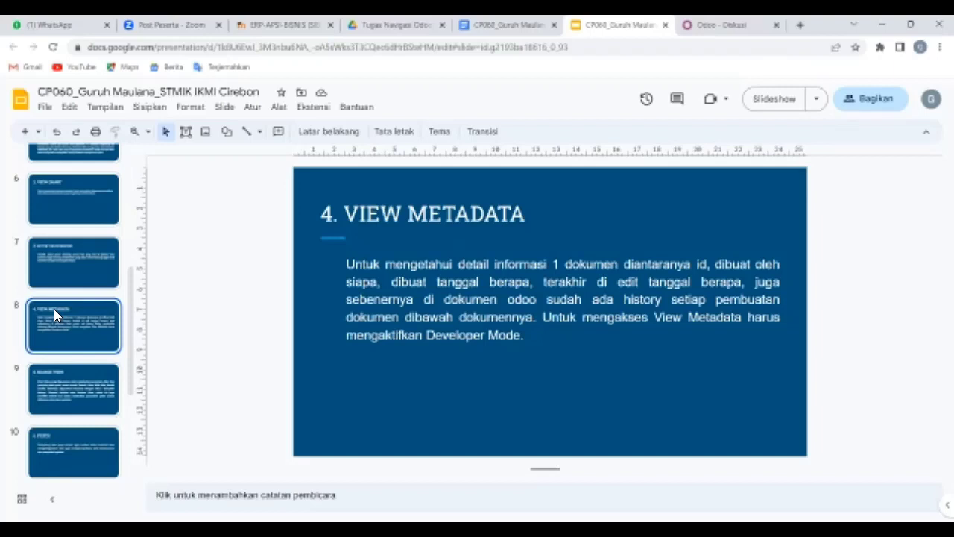
left_click(506, 24)
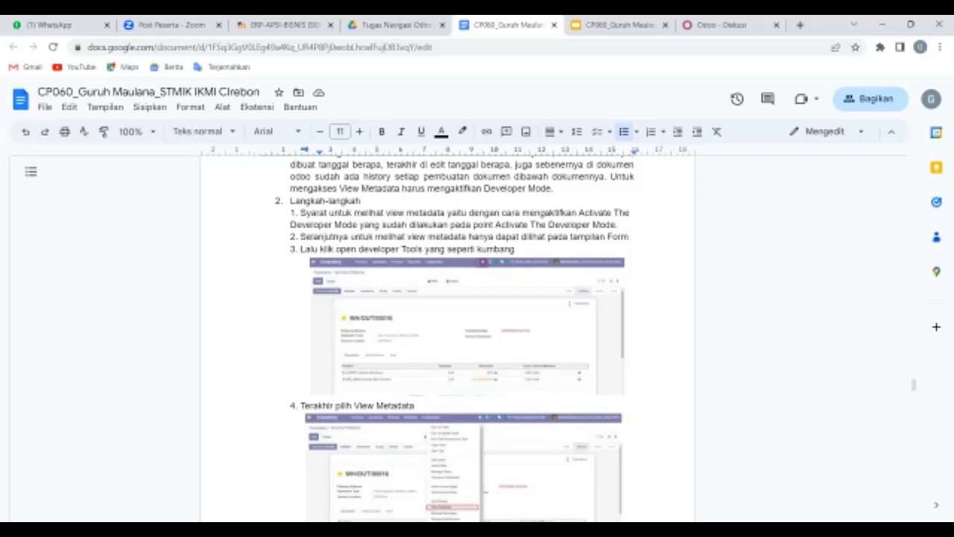
Examine the View Metadata result screenshot in the Docs guide, then return to the Search View slide.
left_click_drag(914, 385, 913, 396)
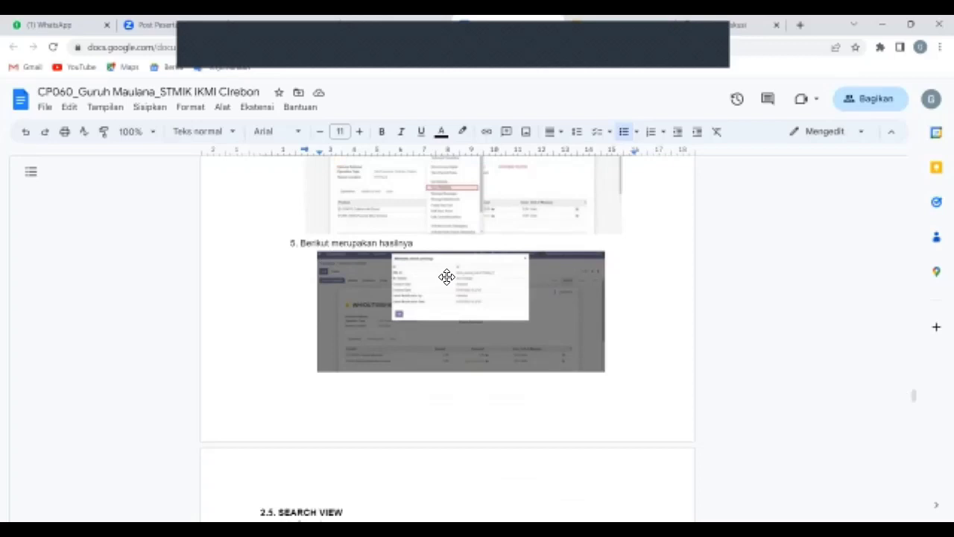
scroll(446, 276, "up", 5)
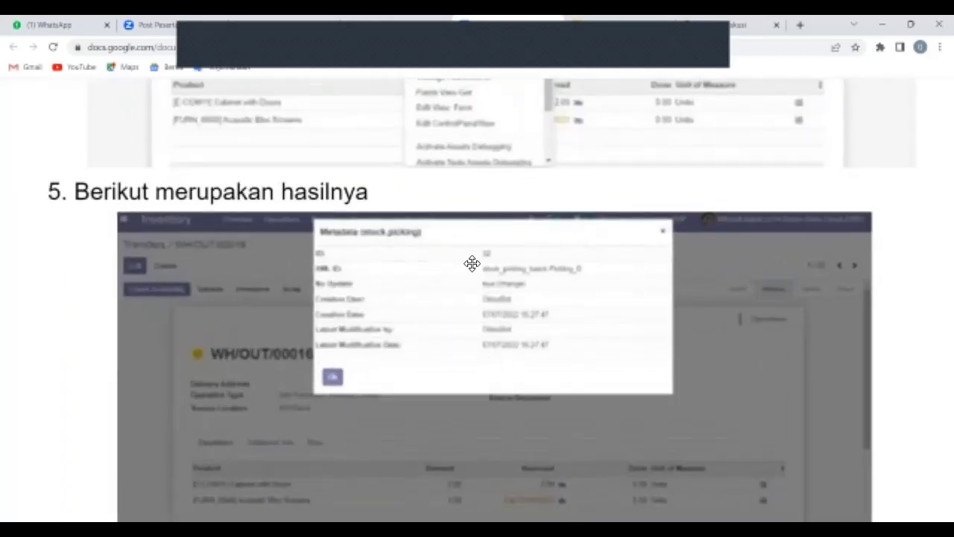
left_click(619, 25)
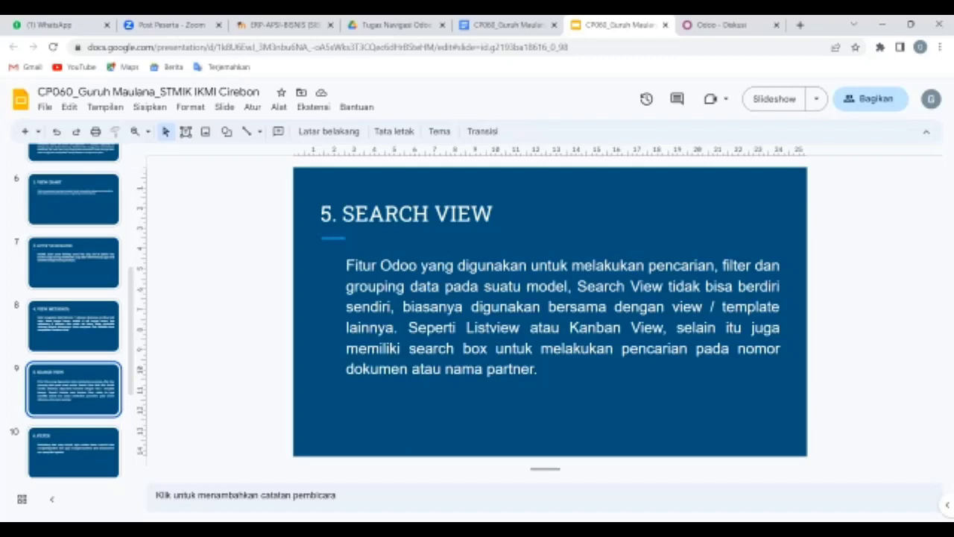
Switch tabs away from the Search View slide toward the Odoo Diskusi inbox.
key("ctrl+shift+Tab")
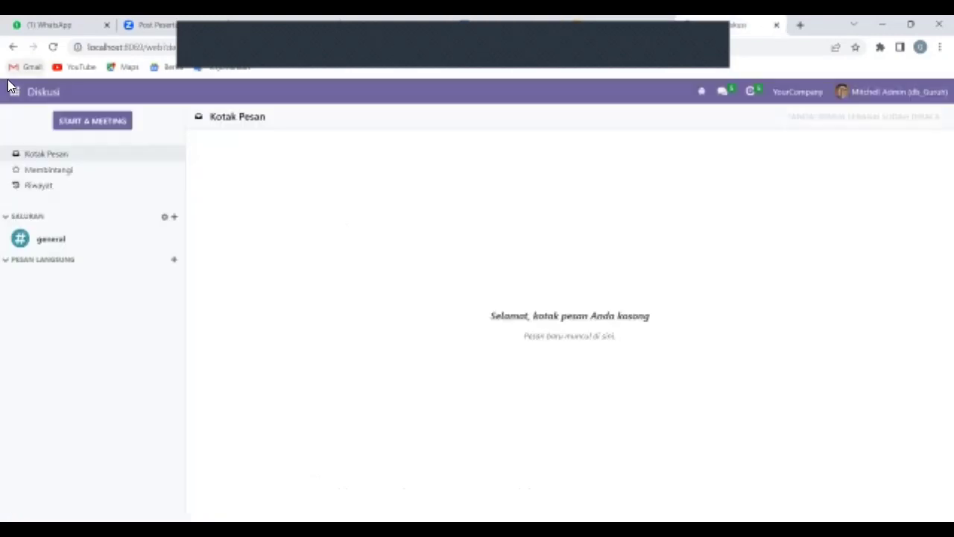
Open the Proyek app and search for 'Office Design', then return to the Filter slide.
left_click(14, 91)
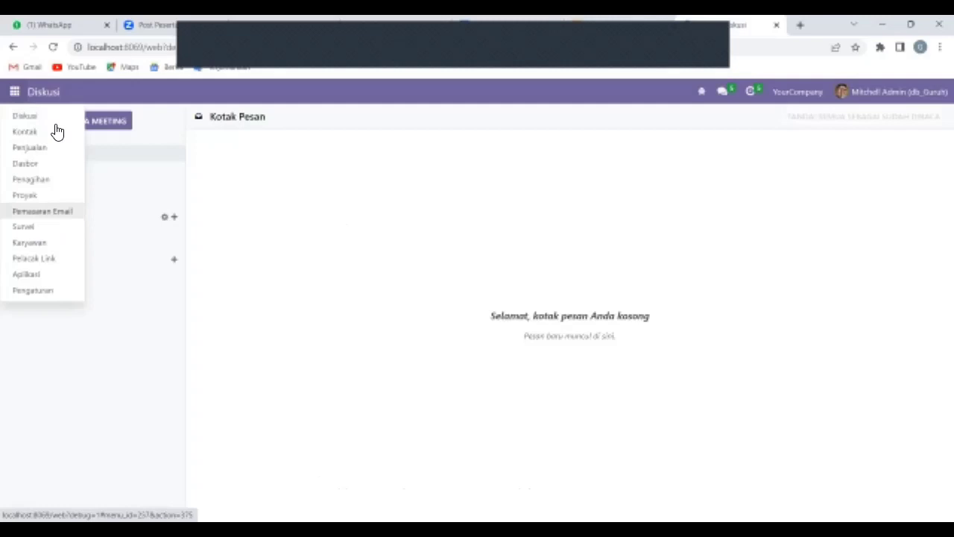
left_click(35, 276)
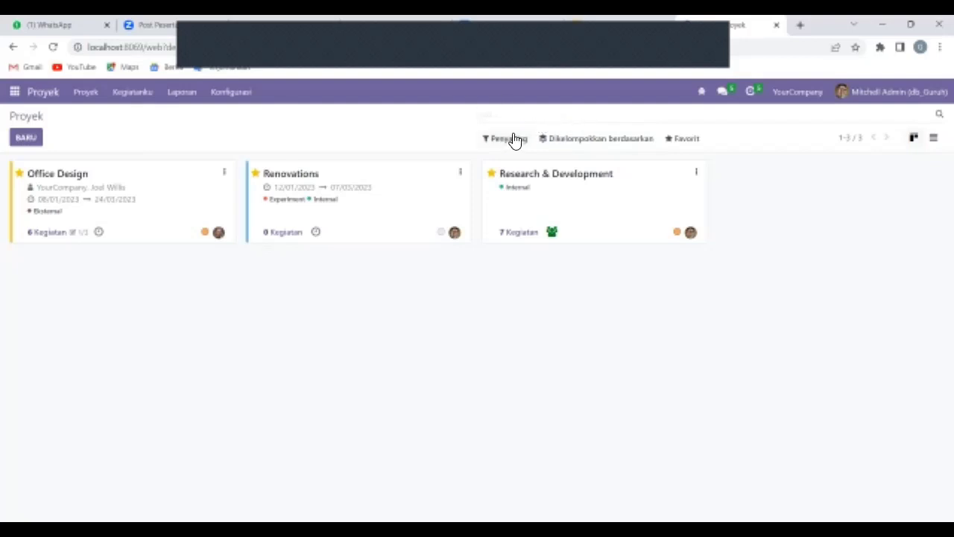
type("Offi")
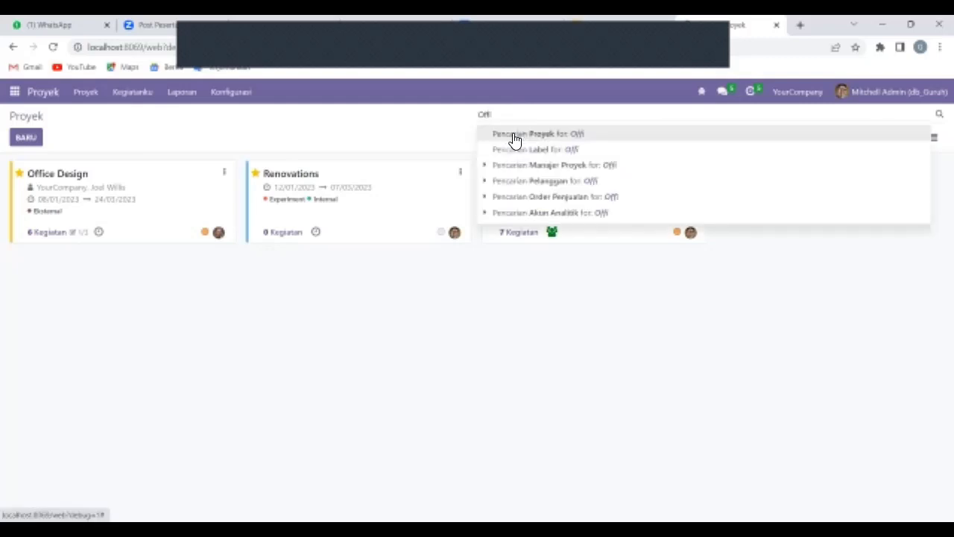
type("ce D")
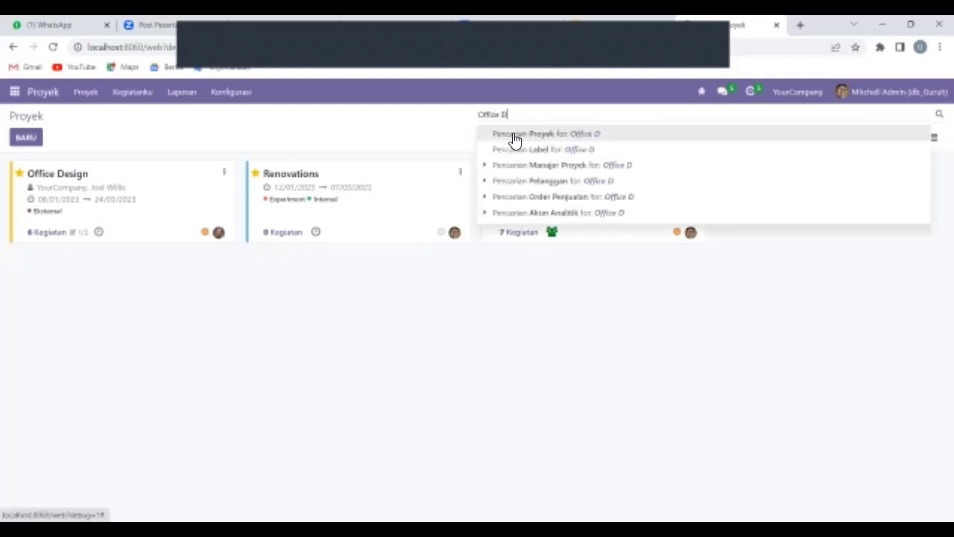
type("esign")
key("Return")
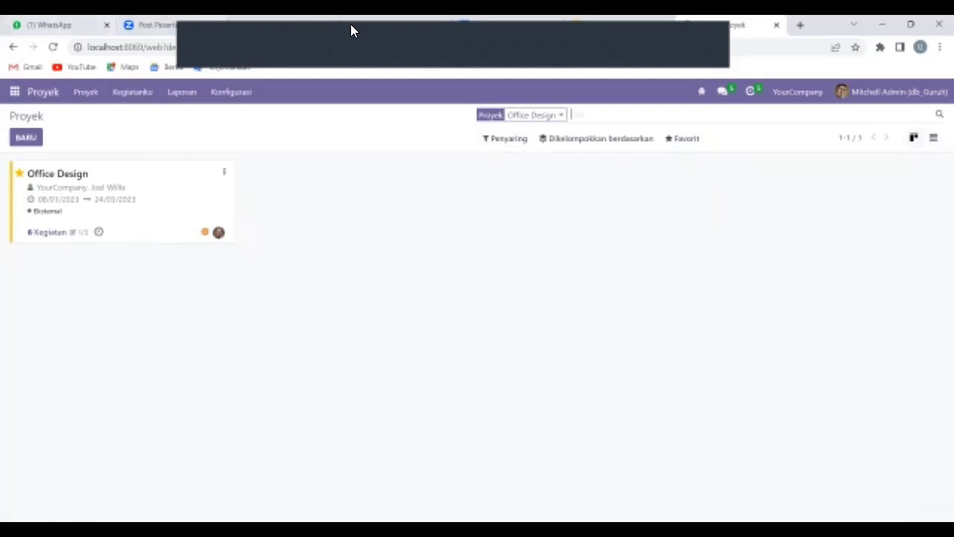
left_click(514, 32)
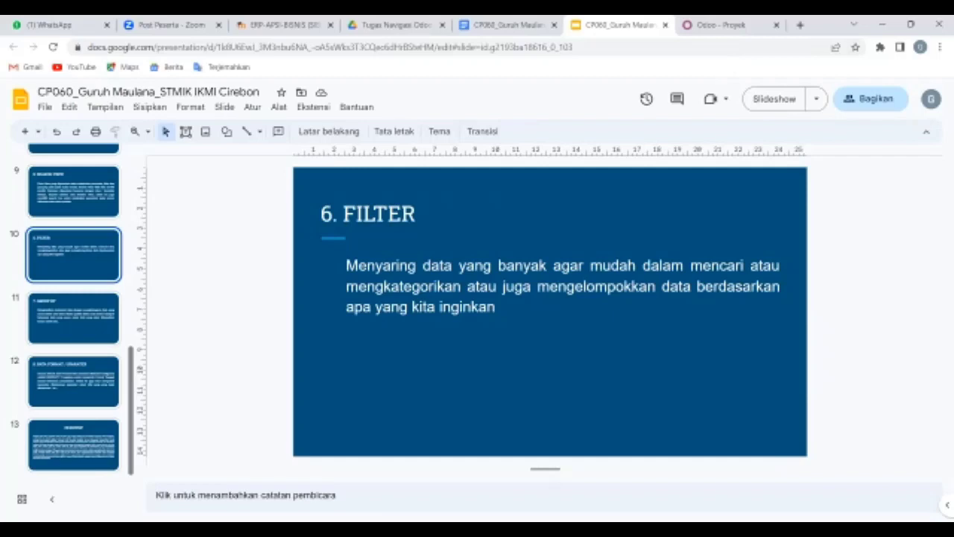
Switch to the Docs guide and scroll down to section 2.6 FILTER.
key("ctrl+shift+Tab")
scroll(447, 336, "down", 1)
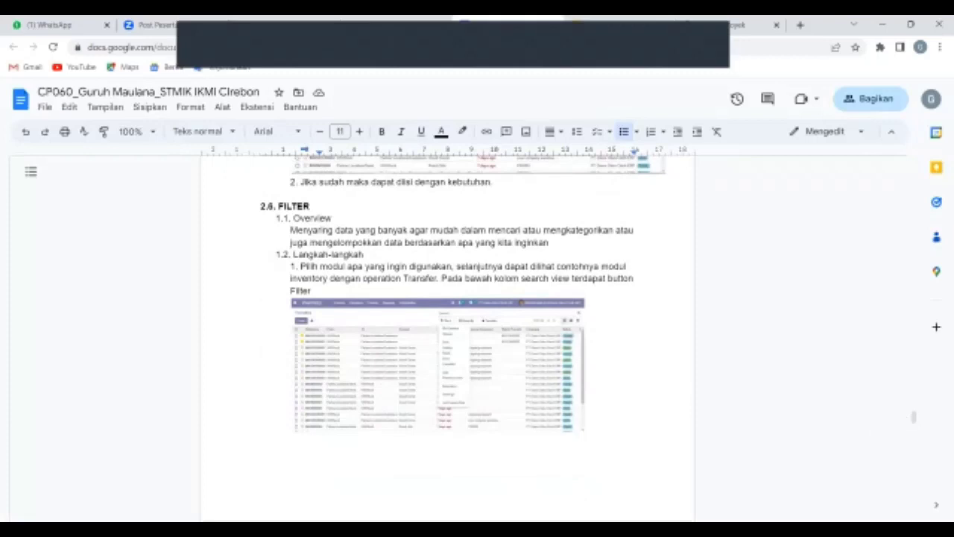
scroll(447, 335, "down", 5)
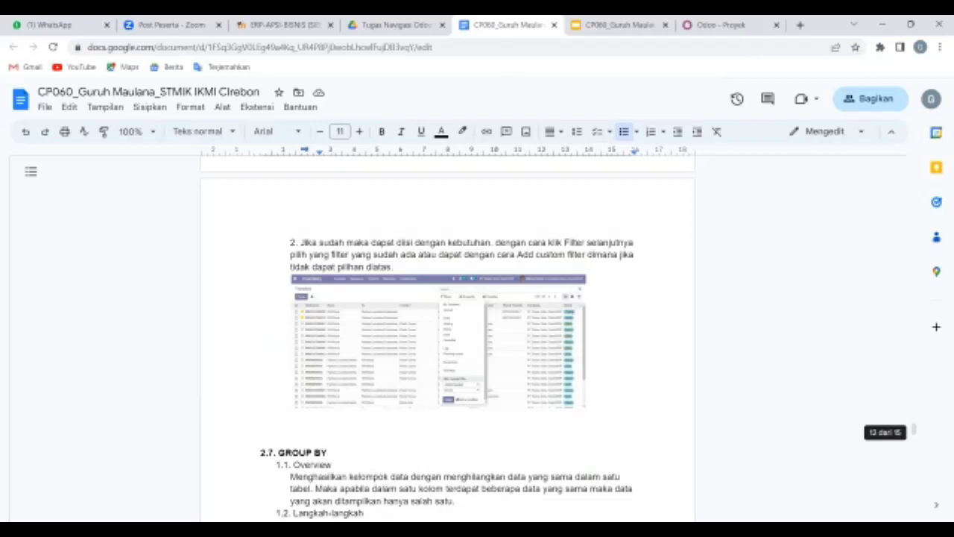
Switch back to the Odoo Proyek app showing only the Office Design project.
key("ctrl+Tab")
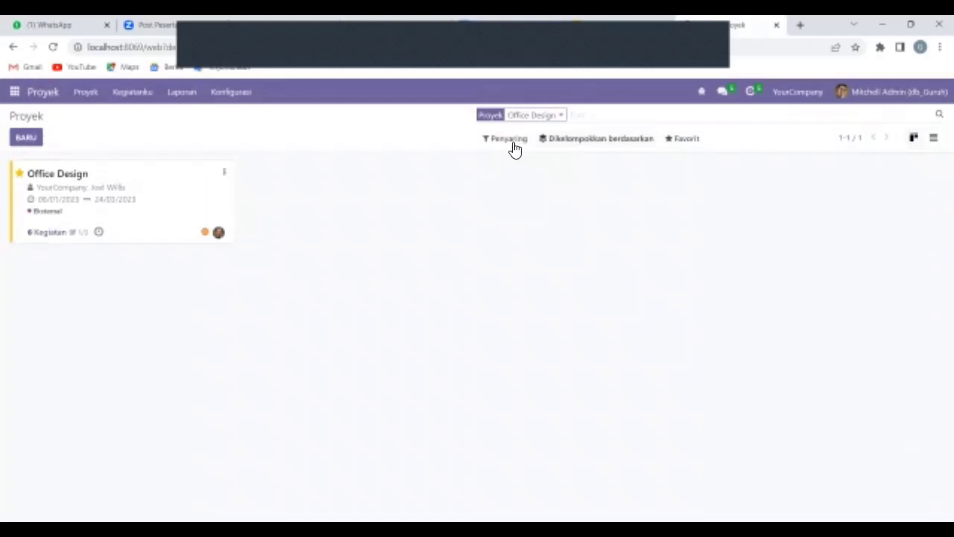
Open the Sales app's Penawaran quotations list from the Odoo app menu.
left_click(13, 93)
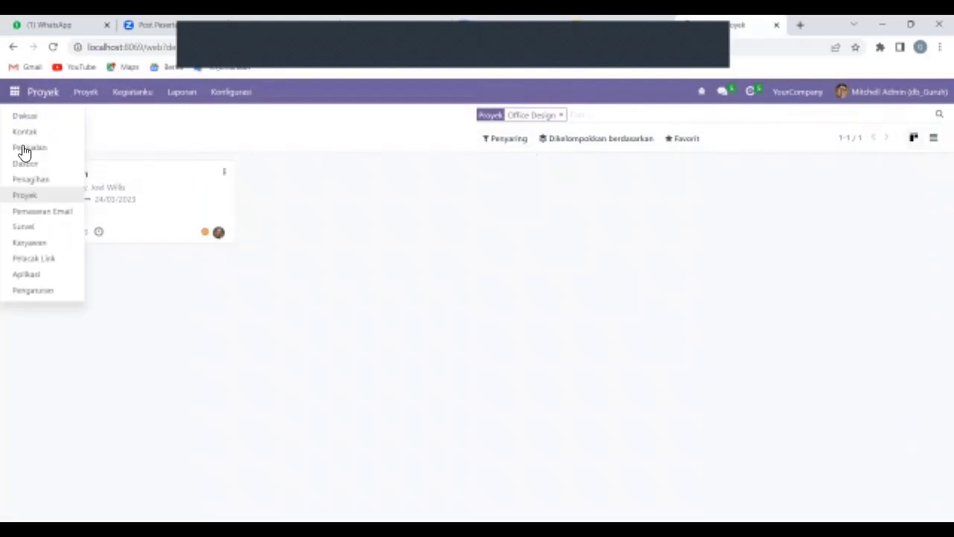
left_click(24, 149)
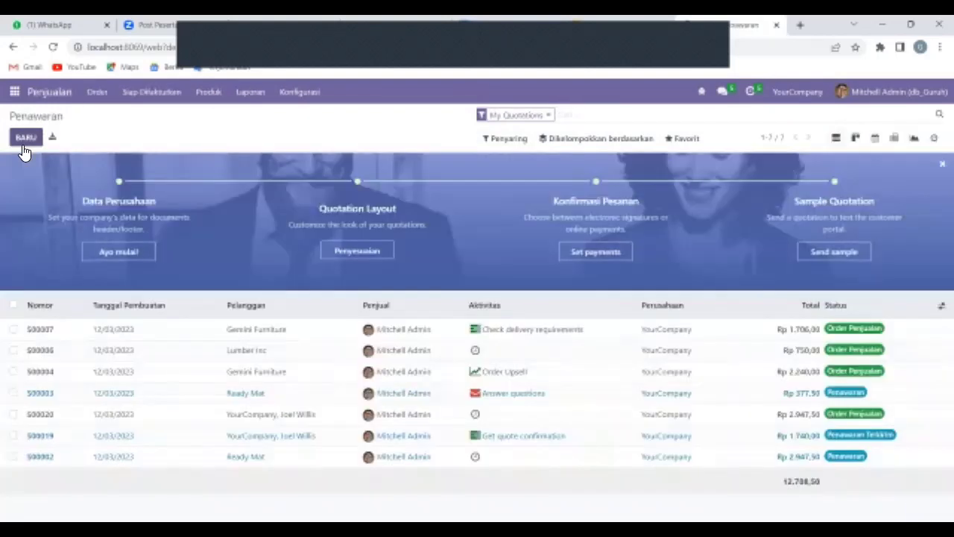
Filter the quotations to Penawaran status, preview the date and custom filters, then show the GROUP BY slide.
left_click(506, 140)
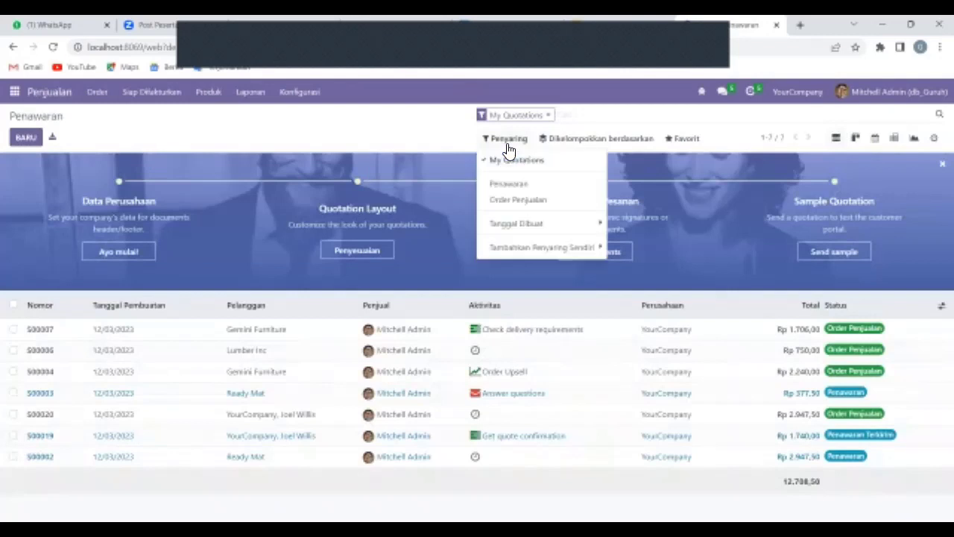
left_click(521, 192)
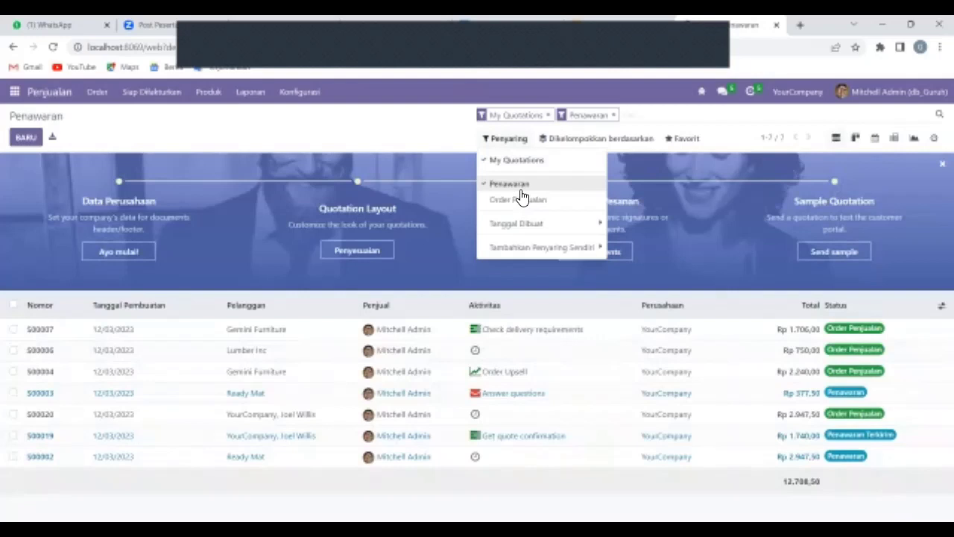
left_click(516, 223)
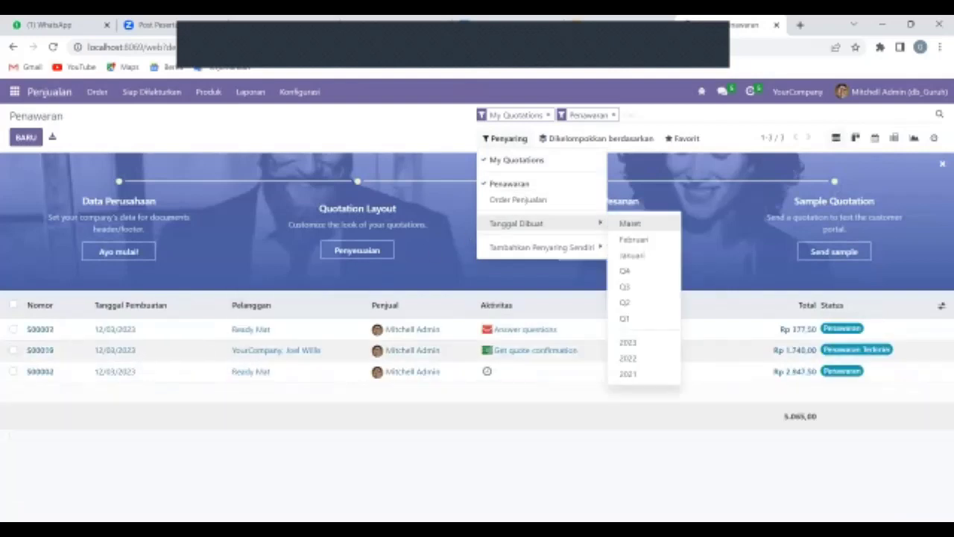
left_click(495, 250)
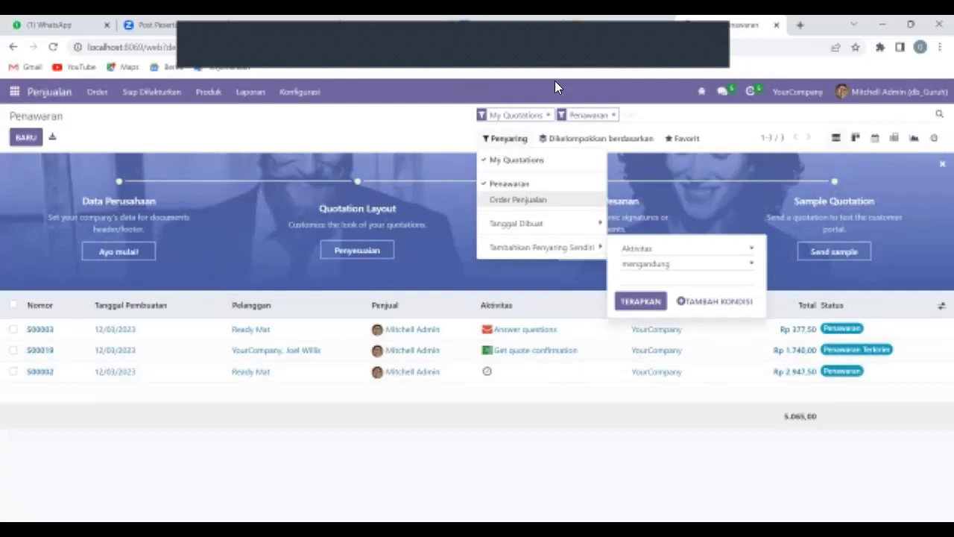
left_click(598, 19)
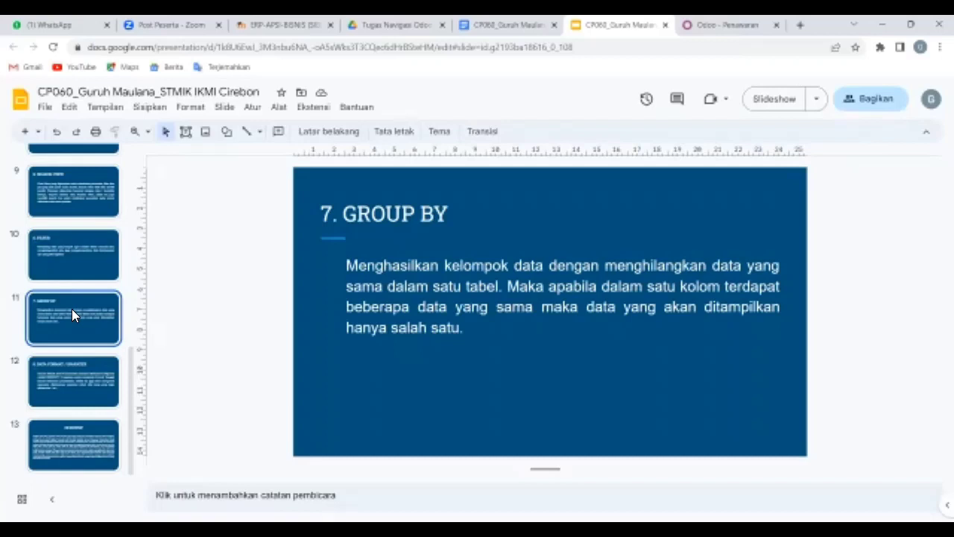
Scroll the report's section 2.7 GROUP BY to step 2 on choosing a custom Group By.
left_click(507, 24)
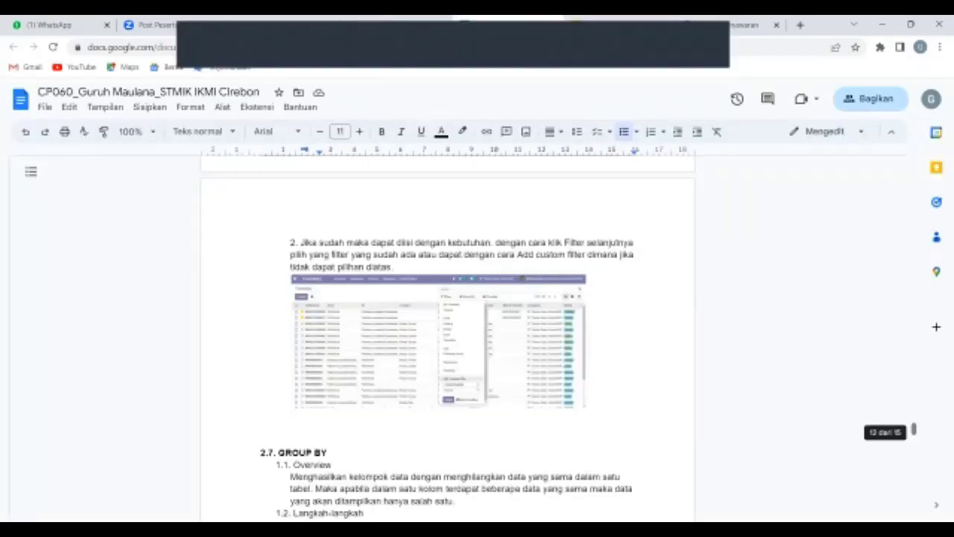
scroll(447, 335, "down", 3)
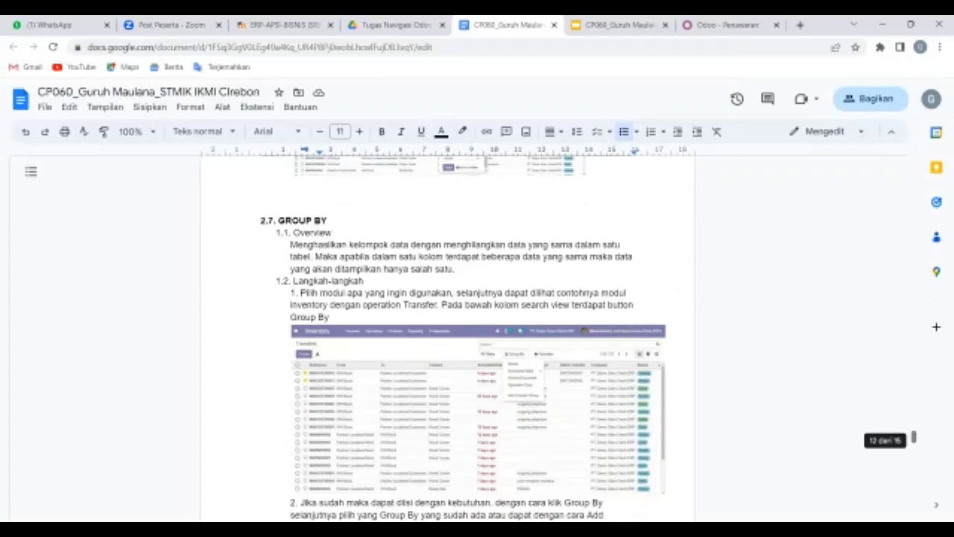
scroll(914, 436, "up", 3)
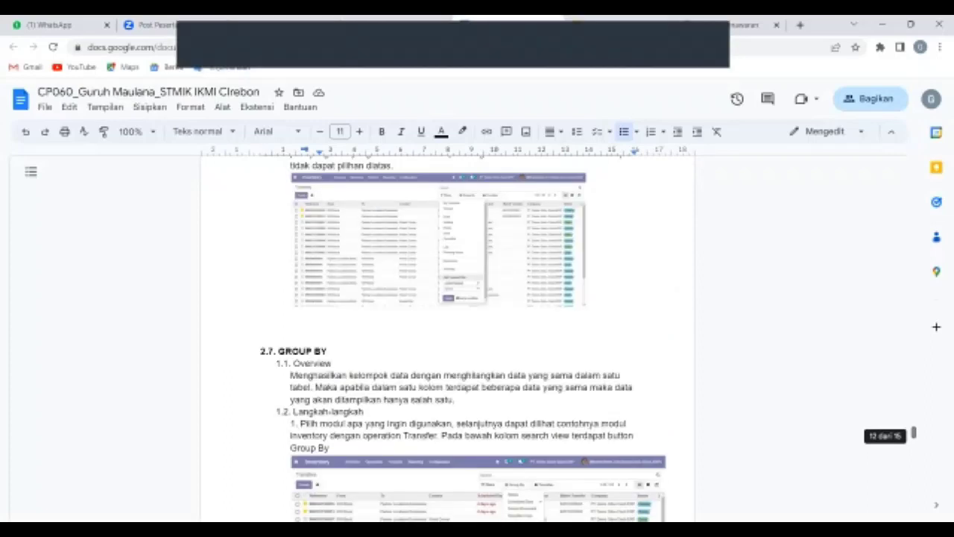
scroll(477, 335, "down", 8)
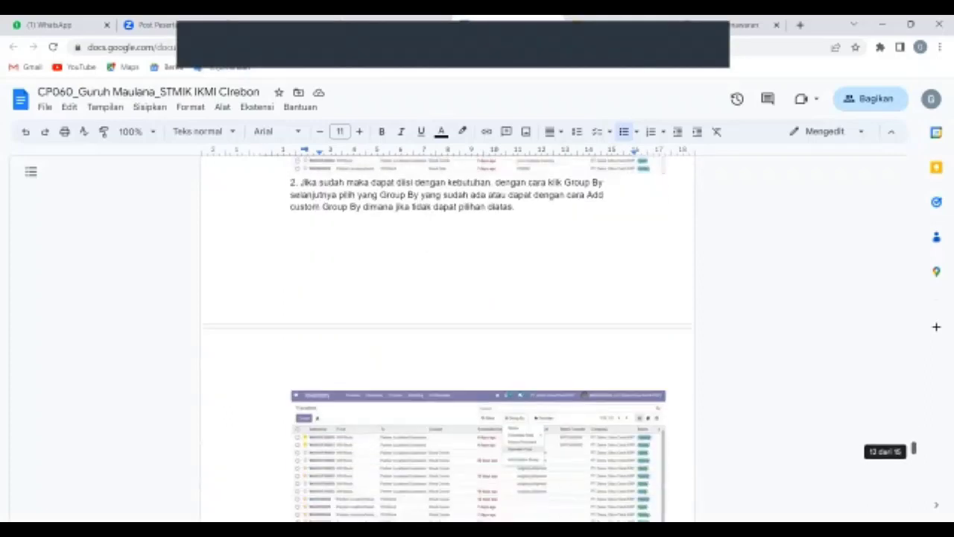
scroll(477, 336, "down", 1)
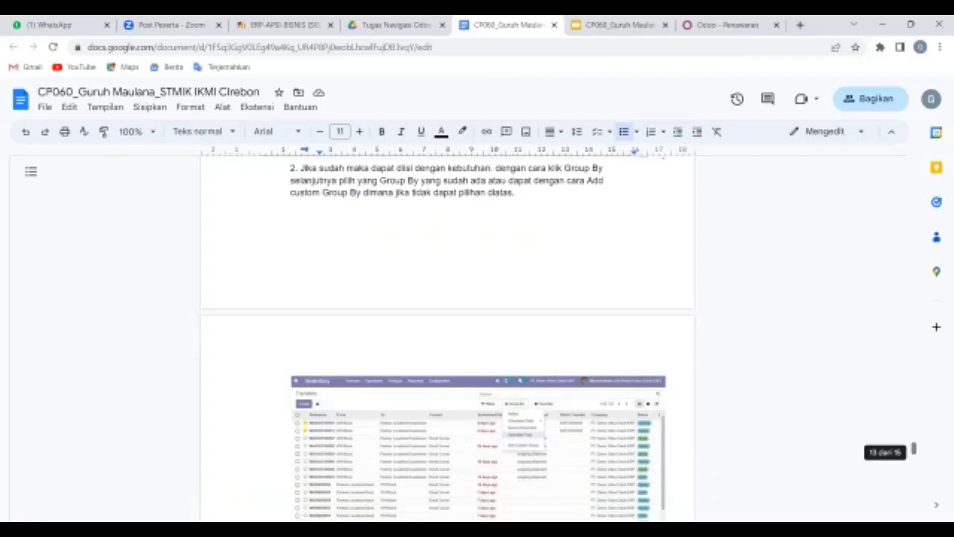
scroll(447, 335, "down", 4)
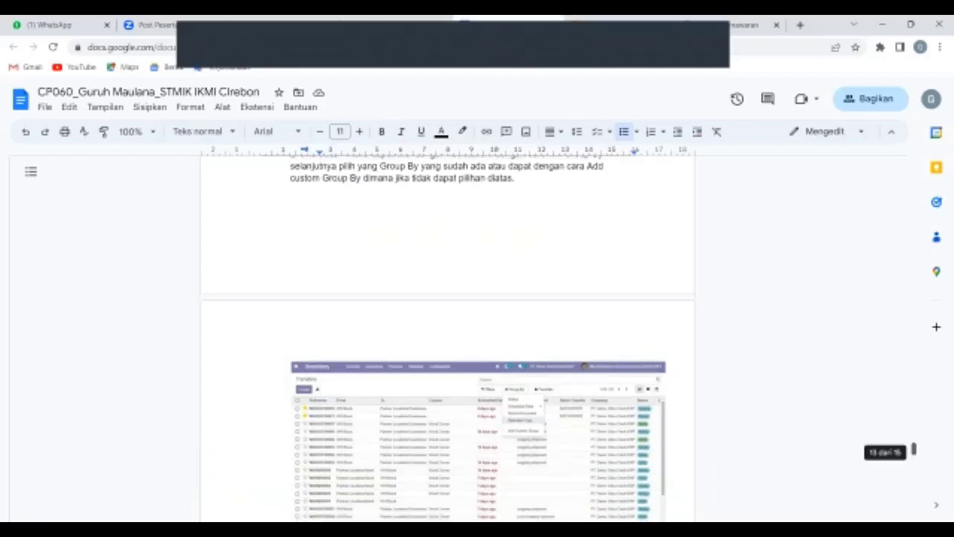
scroll(448, 335, "up", 3)
scroll(447, 335, "up", 2)
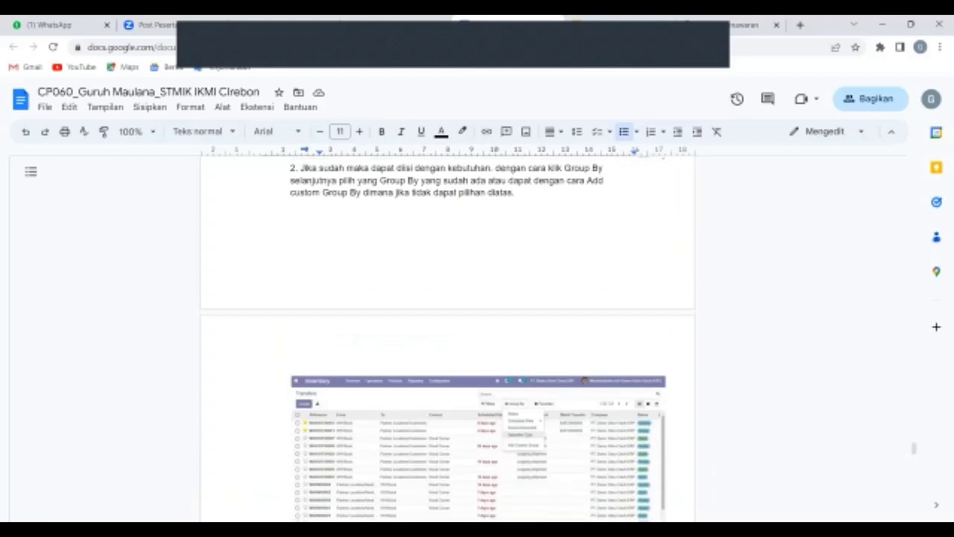
Group the Penawaran quotations by Pelanggan into two customer groups, then show the DATA FORMAT slide.
key("ctrl+Tab")
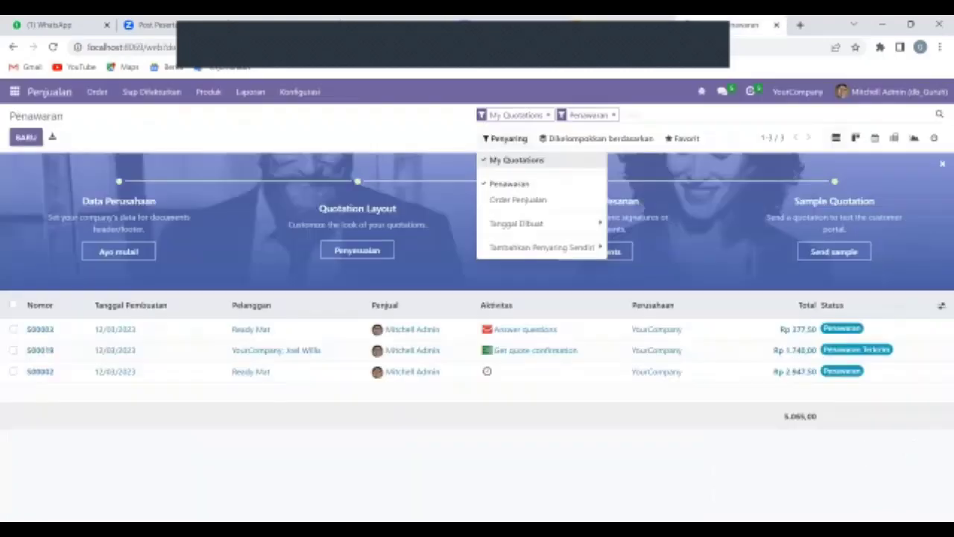
left_click(364, 150)
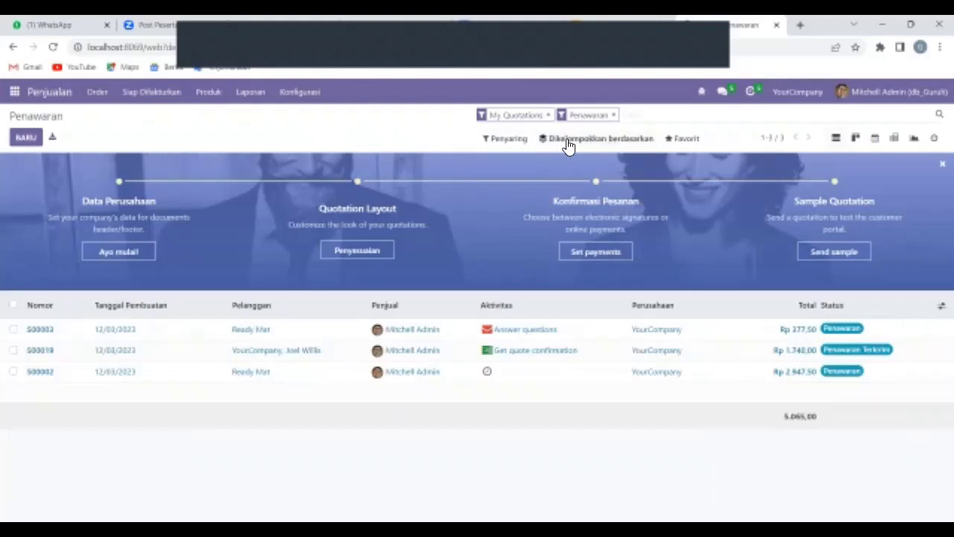
left_click(610, 146)
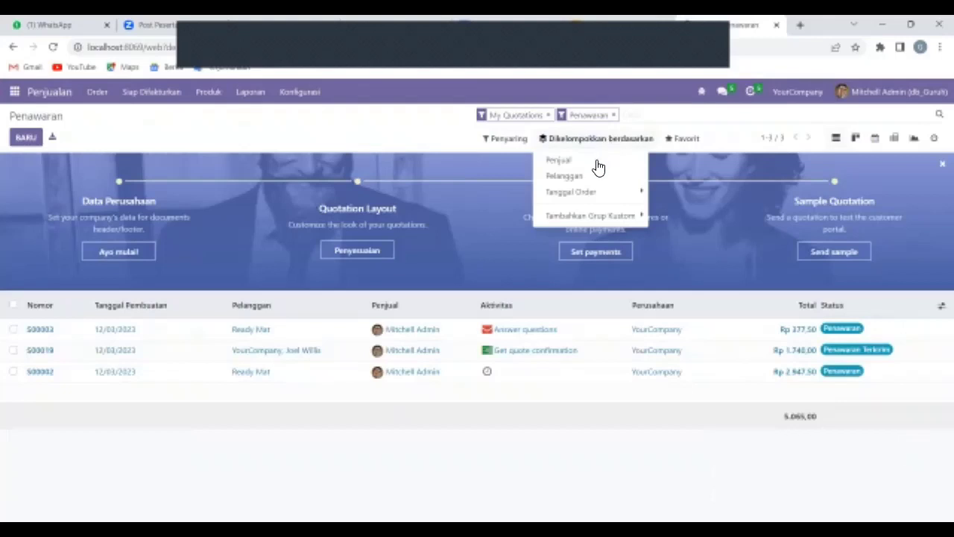
left_click(592, 177)
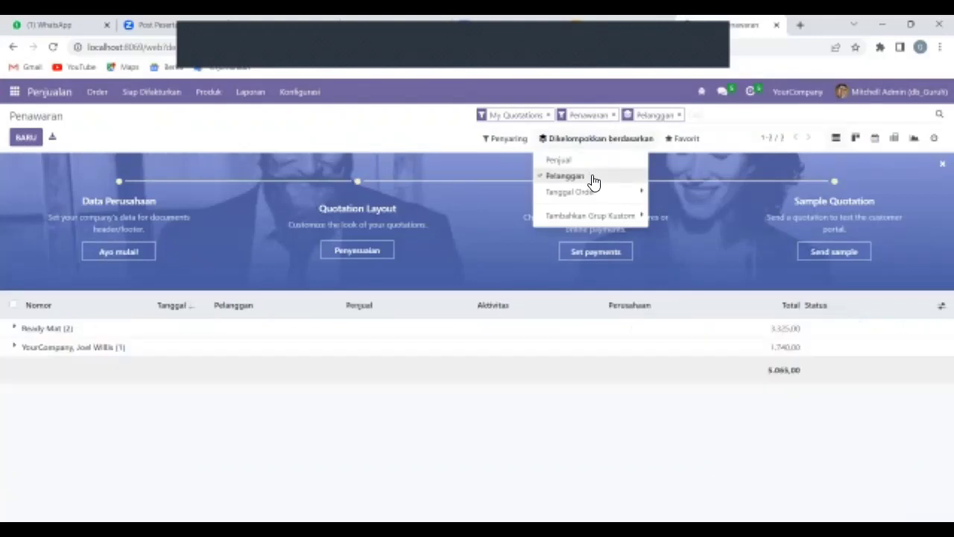
left_click(266, 275)
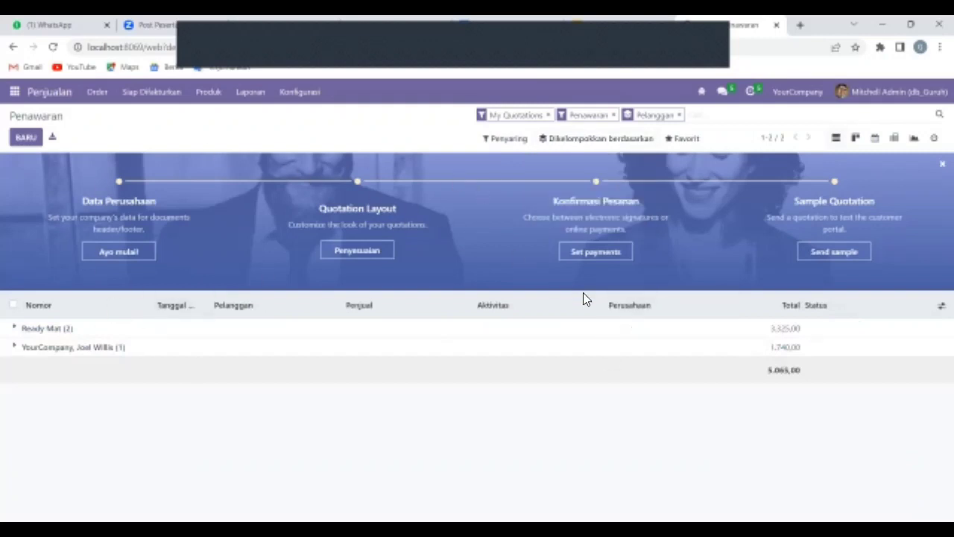
key("ctrl+shift+Tab")
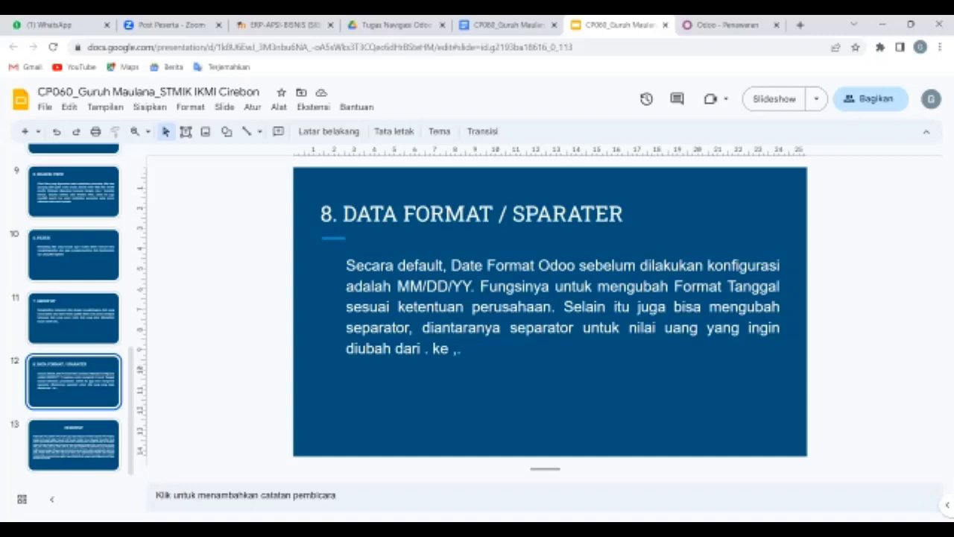
Show the report's section 2.8 date format steps: Dashboard, Settings, Translation and Languages.
key("ctrl+shift+Tab")
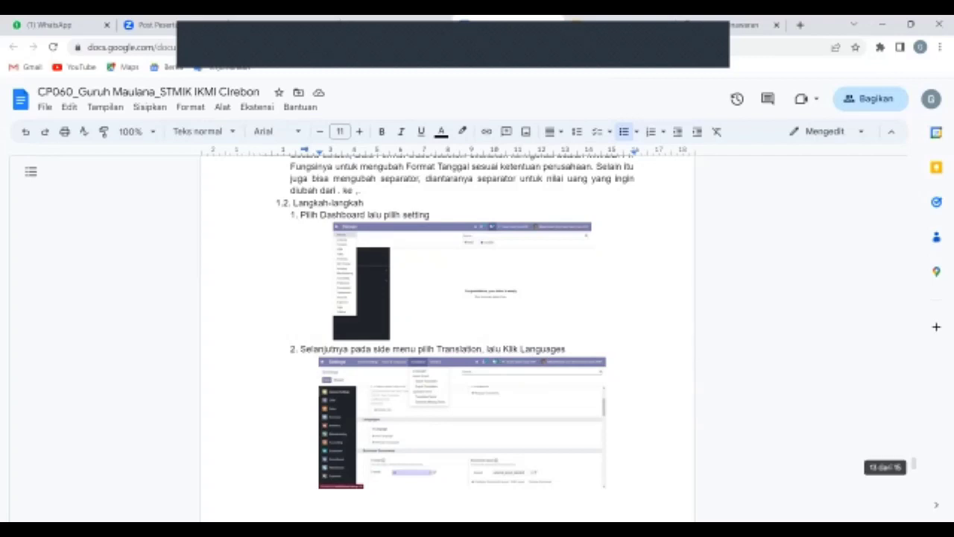
Scroll to date format steps 4–5 on editing the separator and date format, then show the PENUTUP slide.
scroll(913, 468, "down", 4)
scroll(912, 474, "down", 2)
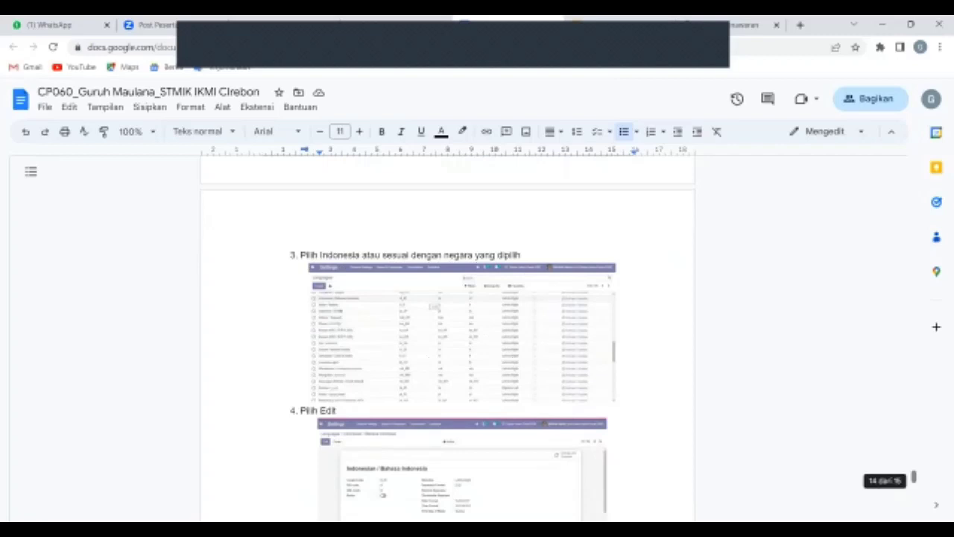
scroll(447, 342, "down", 3)
scroll(447, 343, "down", 3)
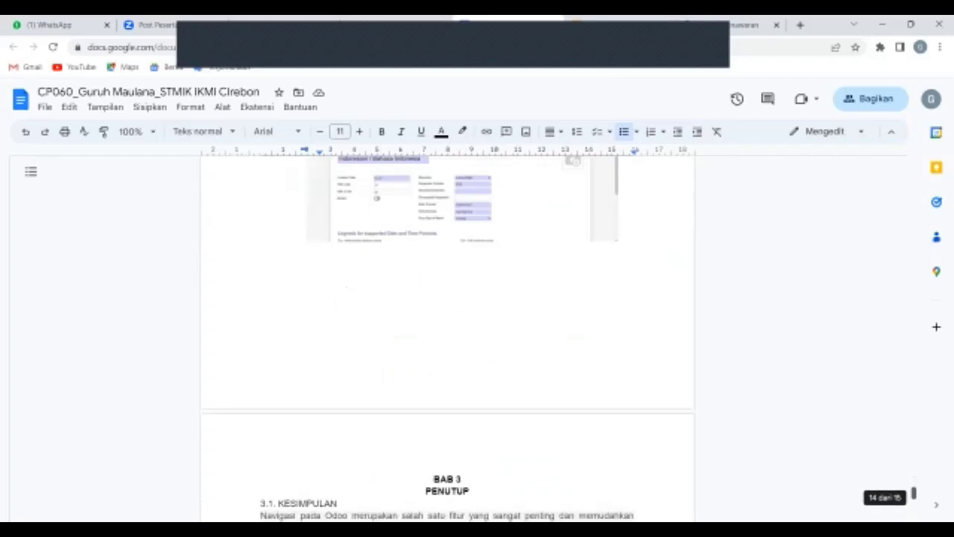
scroll(447, 343, "up", 3)
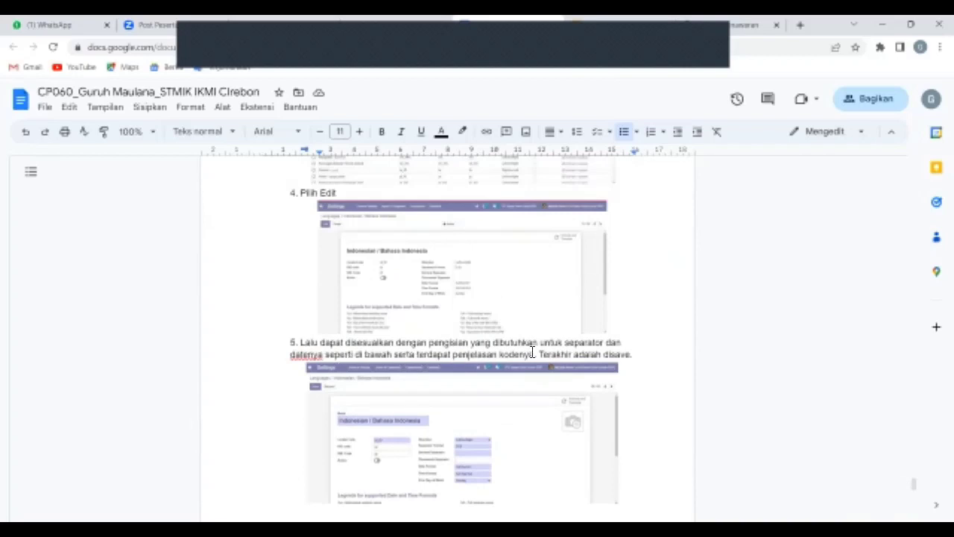
left_click(626, 354)
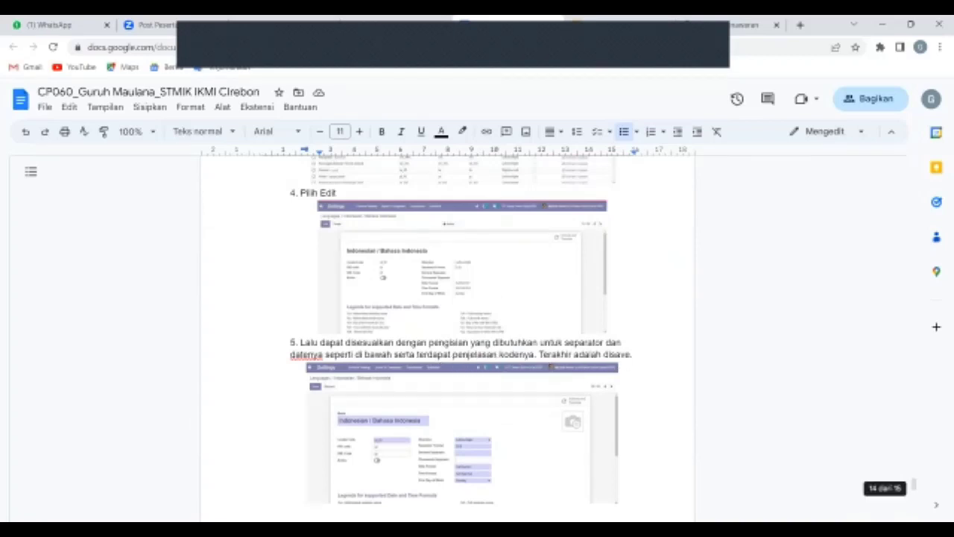
key("ctrl+Tab")
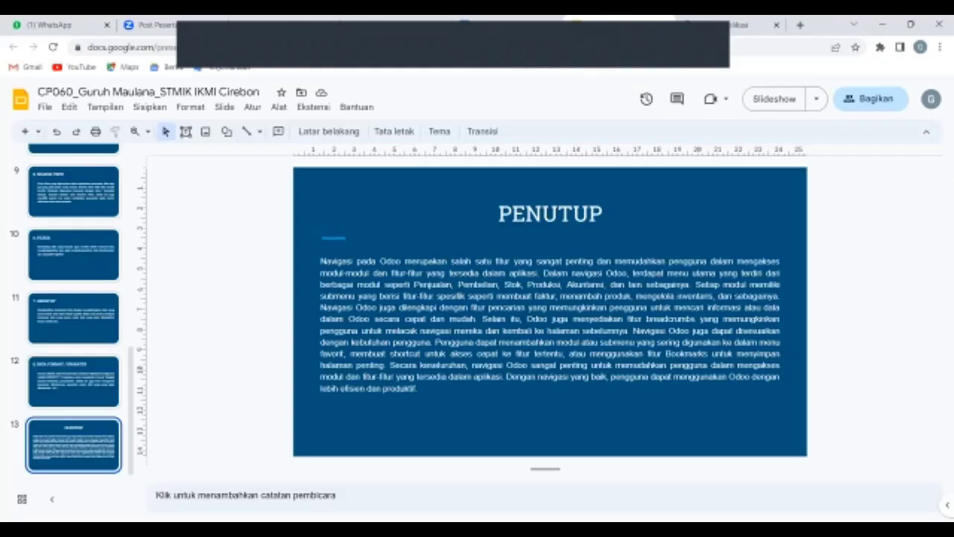